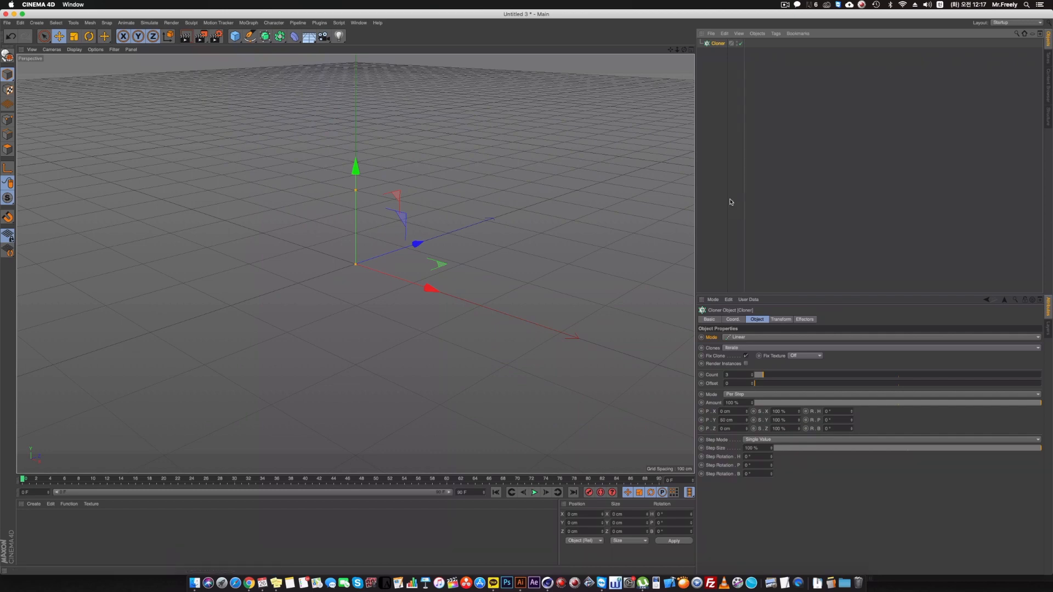
Try the Cloner's Radial mode and look at its plane options.
left_click(739, 337)
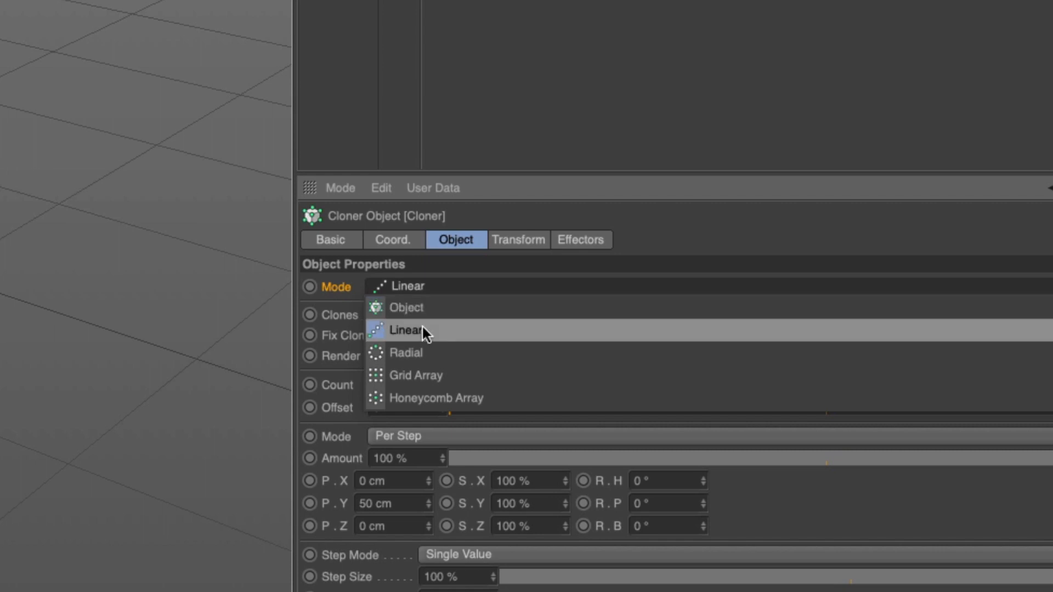
left_click(453, 354)
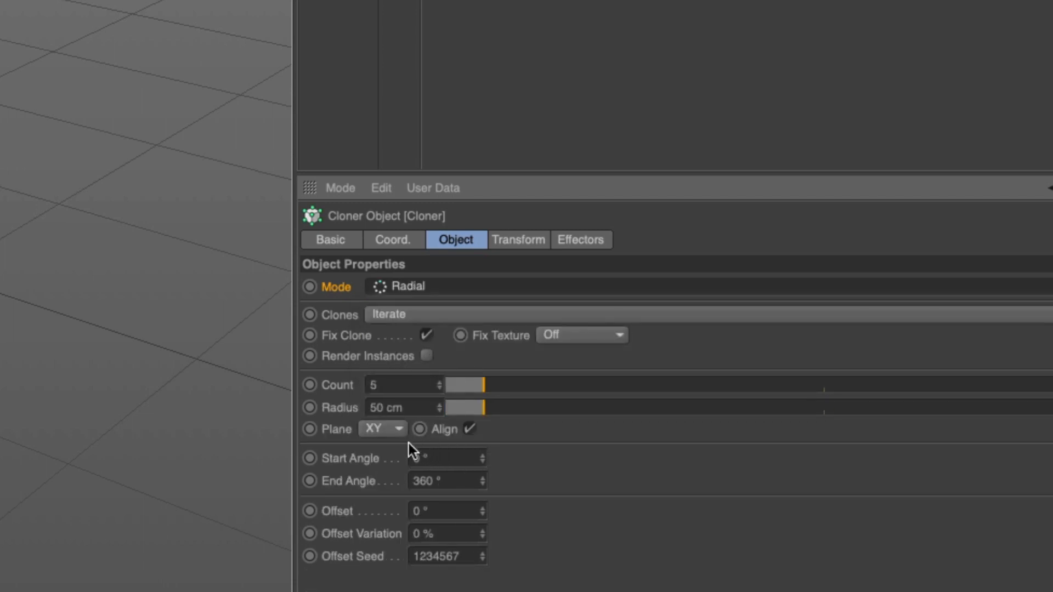
left_click(383, 429)
left_click(513, 517)
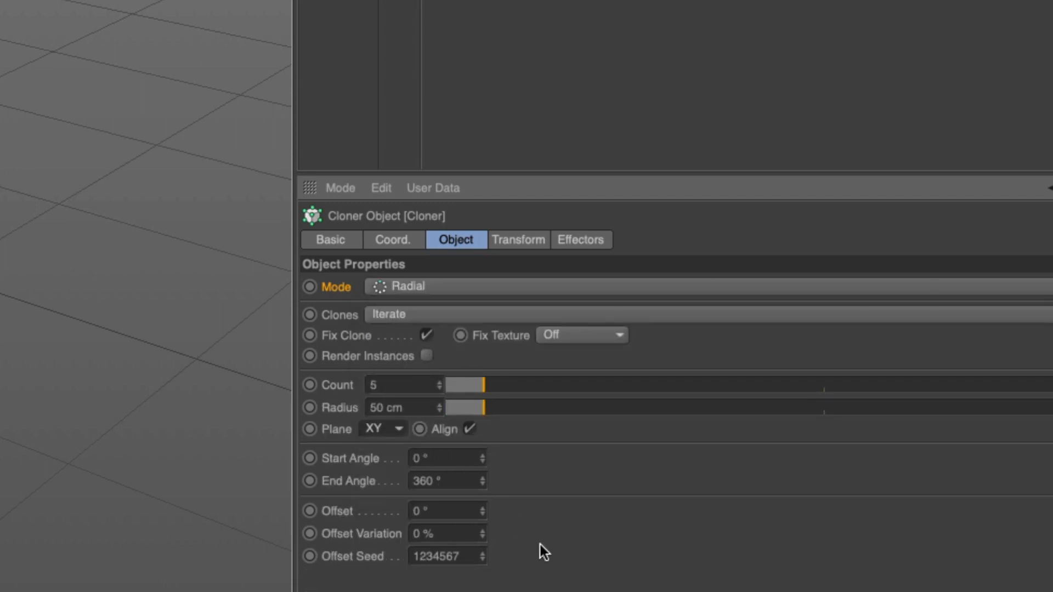
Set the Cloner's mode to Object.
left_click(432, 290)
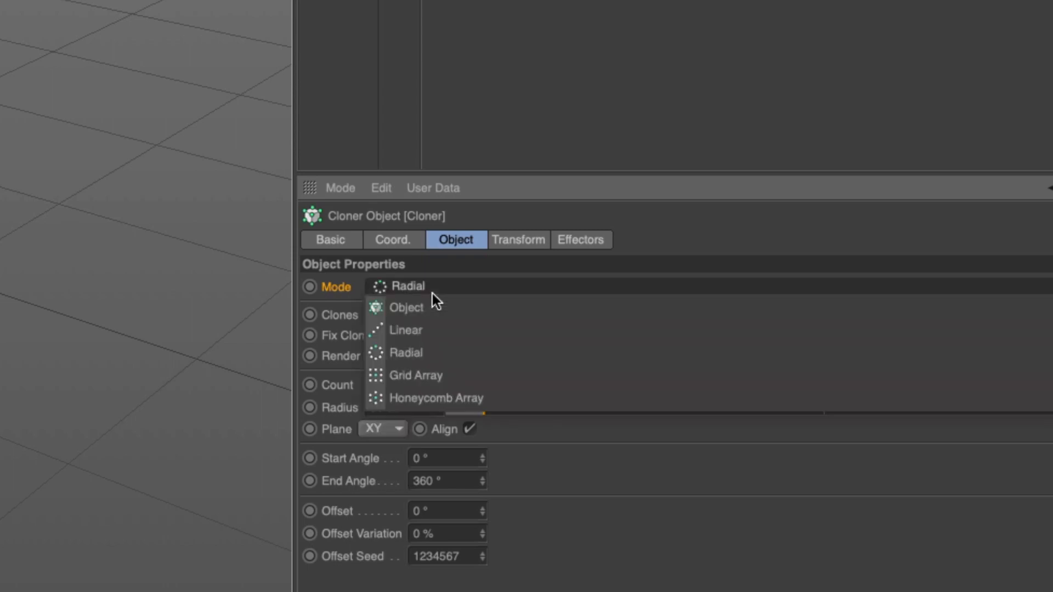
left_click(435, 306)
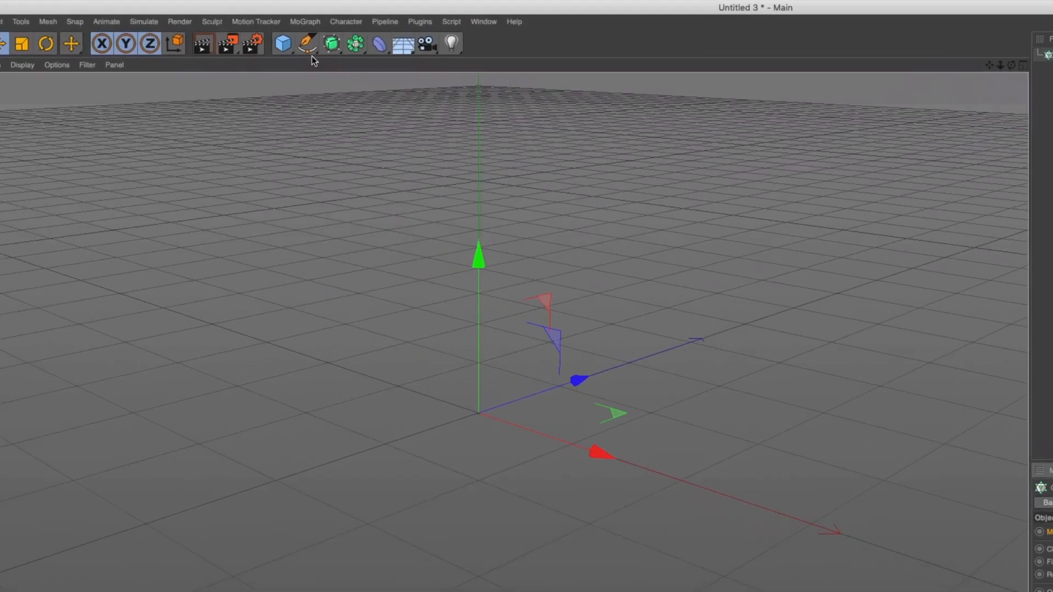
Add a Sphere primitive and switch the viewport to shaded display with lines.
left_click(235, 36)
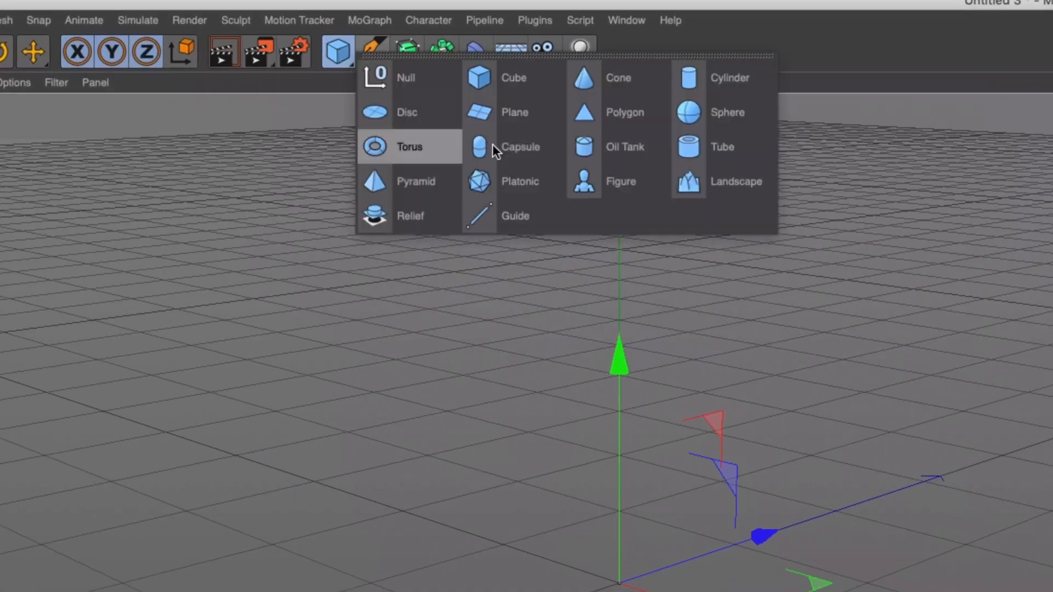
left_click(728, 111)
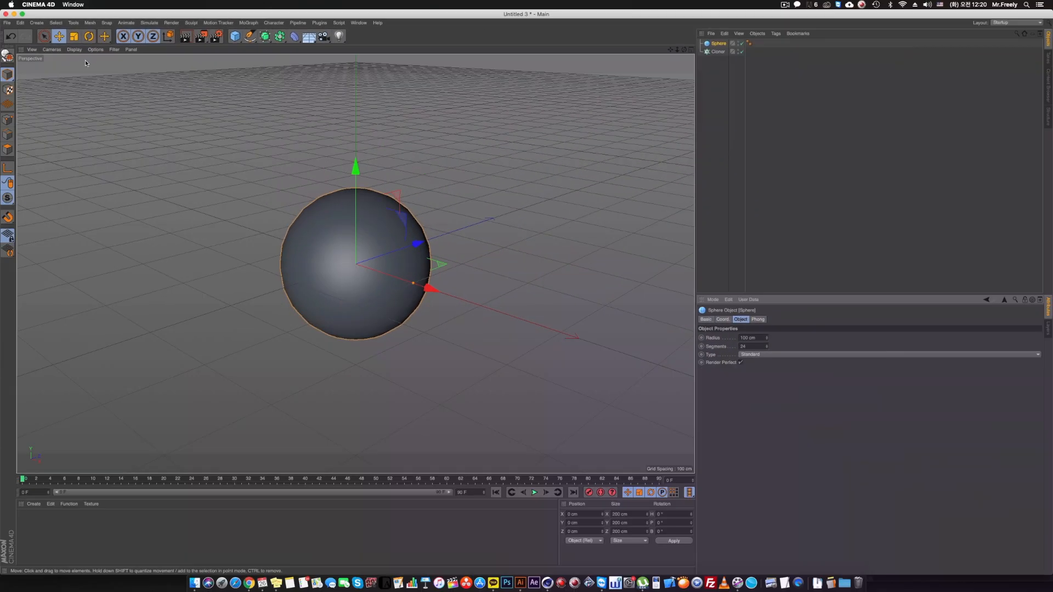
left_click(2, 82)
mouse_move(78, 50)
left_click(90, 71)
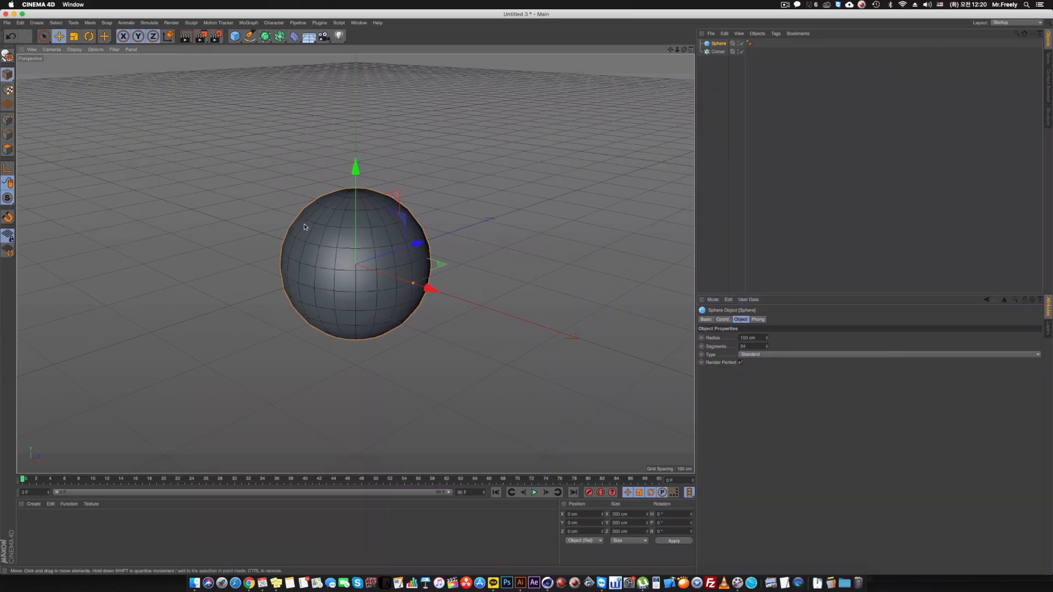
Try the Icosahedron type on the sphere, and set it to Octahedron.
left_click_drag(304, 227, 359, 226, "alt")
scroll(351, 232, "up", 2)
scroll(326, 240, "up", 5)
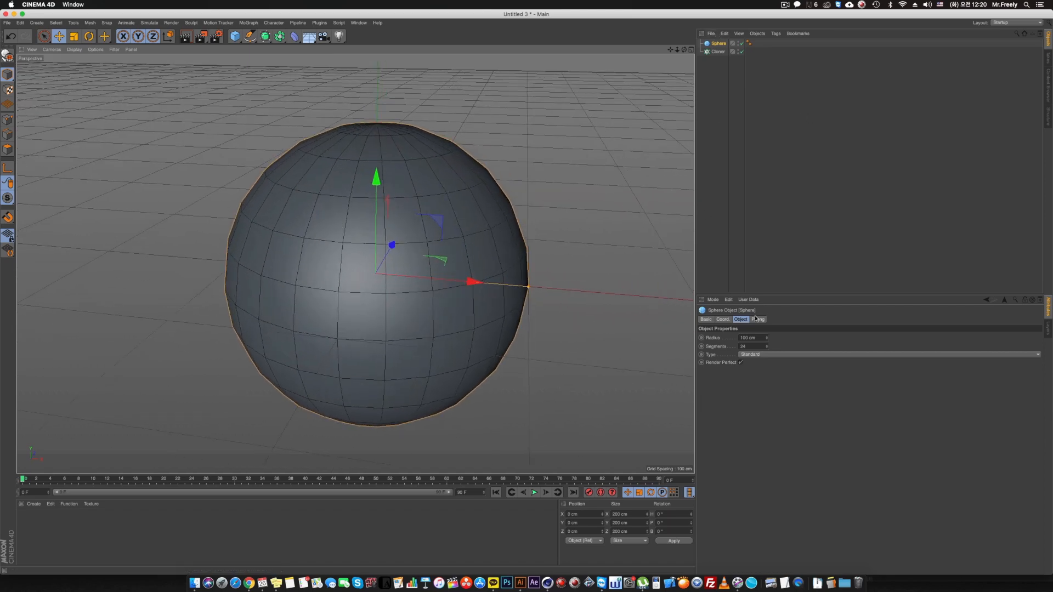
left_click(752, 354)
left_click(753, 396)
left_click(774, 355)
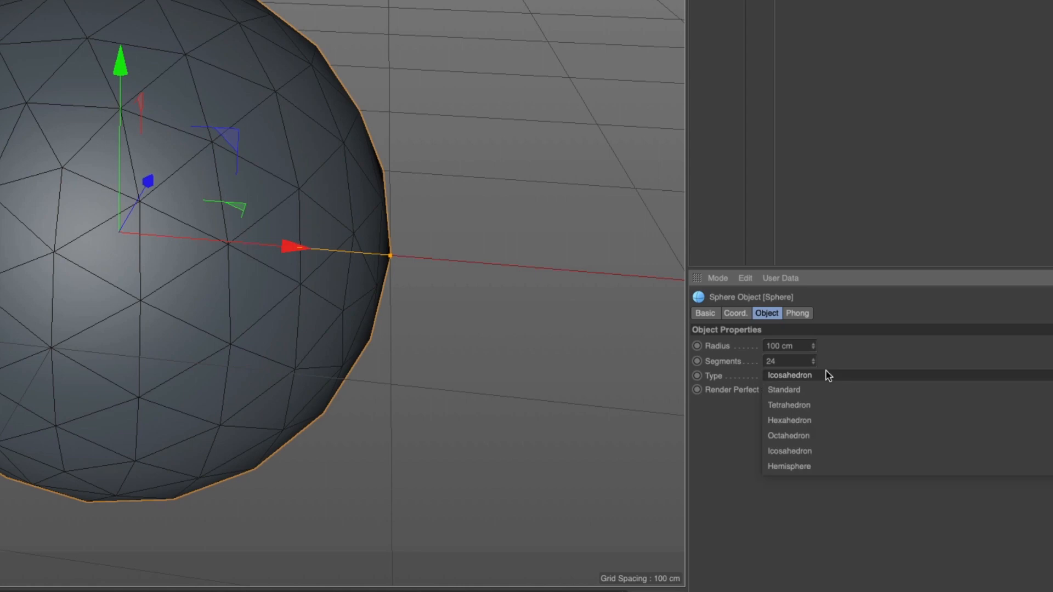
left_click(836, 436)
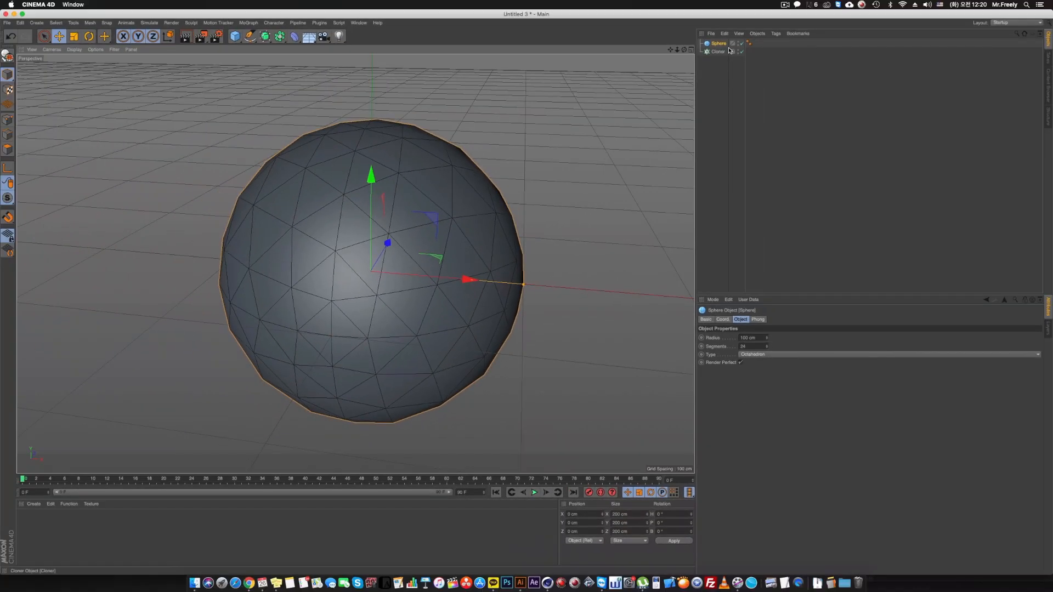
Assign the Sphere as the Cloner's source object and check the Up Vector and Distribution settings.
left_click(725, 51)
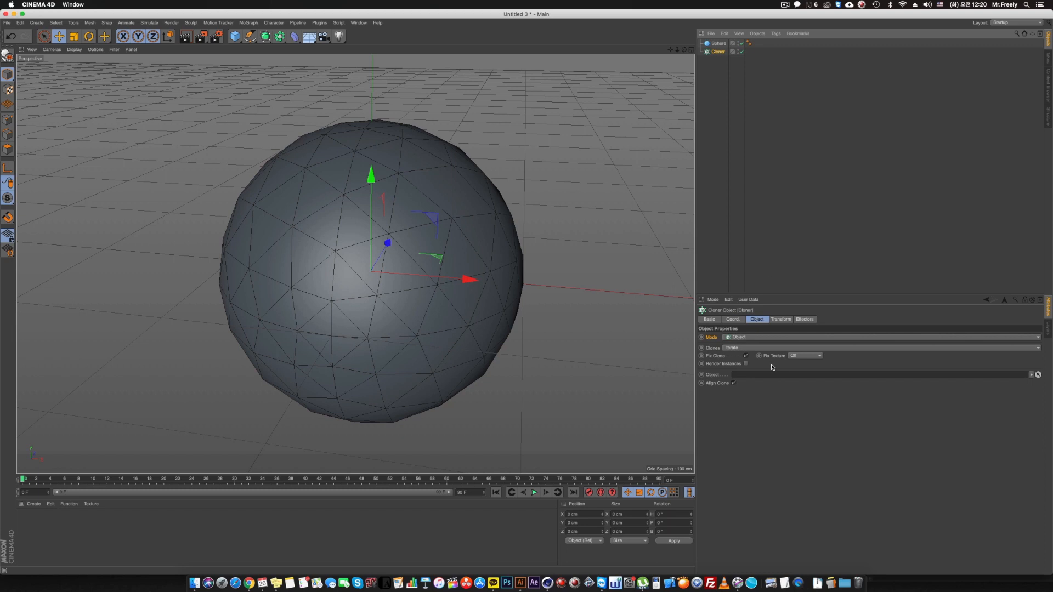
left_click_drag(720, 47, 761, 374)
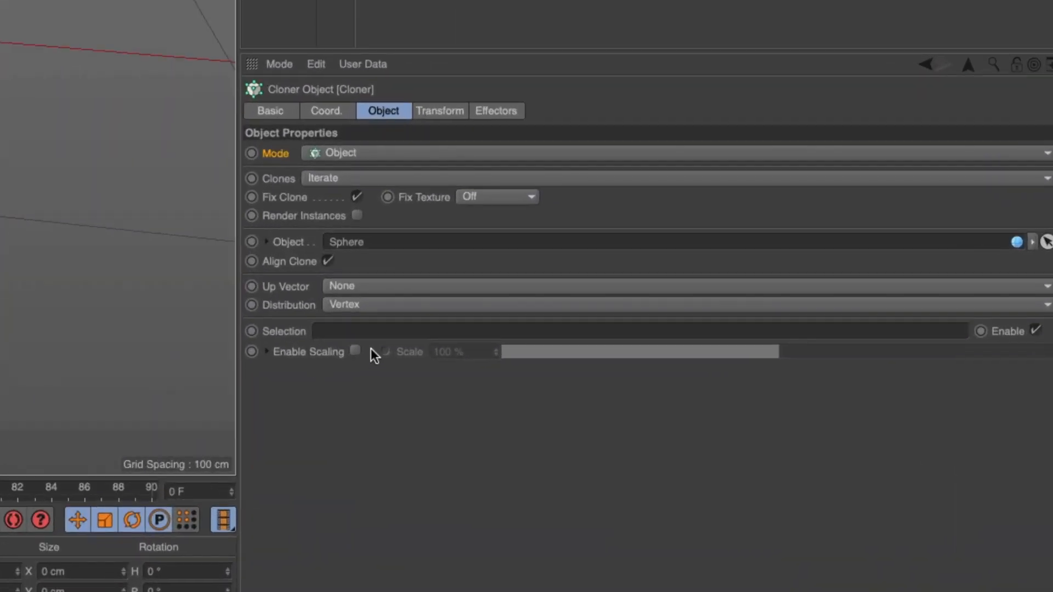
left_click(282, 307)
left_click(283, 290)
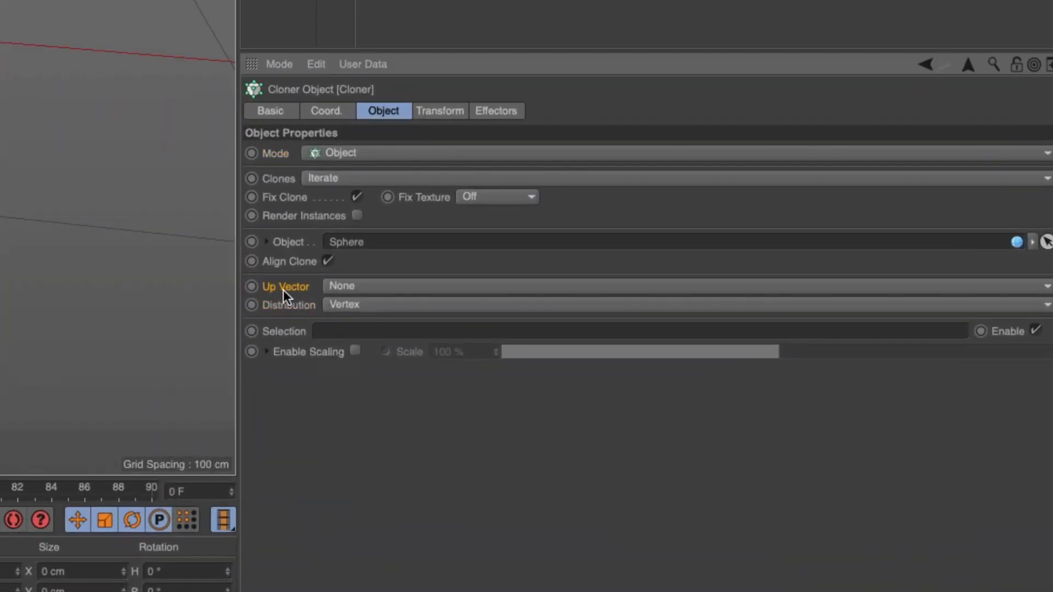
left_click(353, 289)
left_click(293, 294)
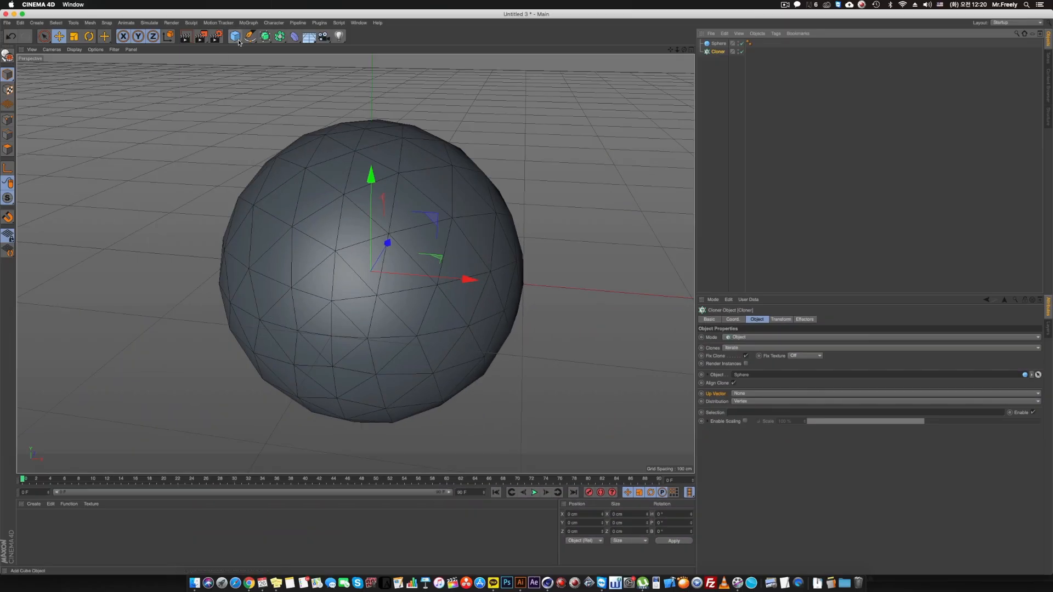
Add a Cube as a child of the Cloner and set its X, Y and Z sizes to 5 cm.
left_click(235, 36, "shift")
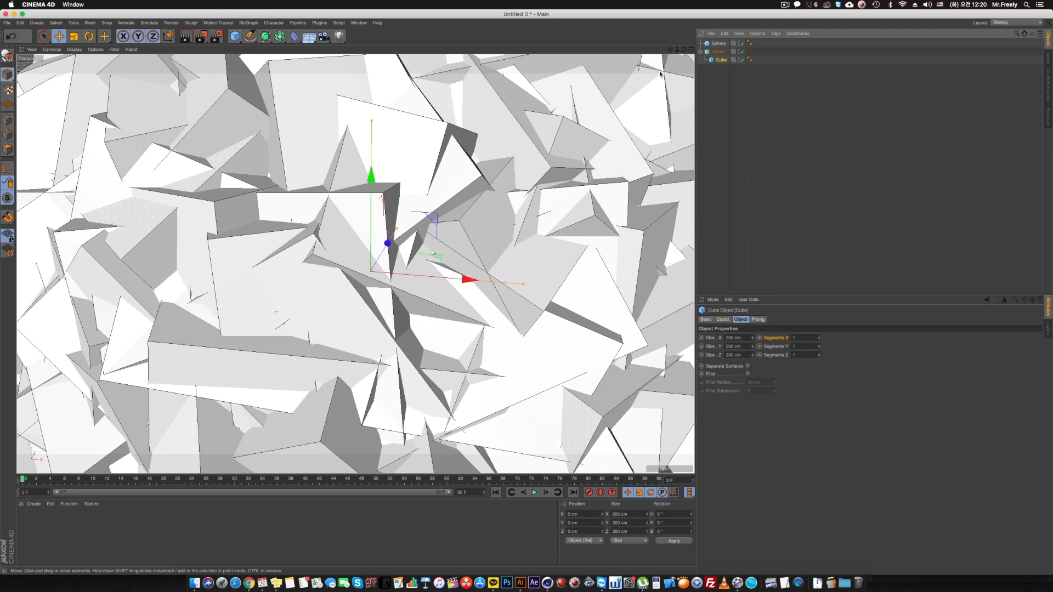
left_click(741, 338)
type("5")
key("Tab")
type("5")
key("Tab")
type("5")
key("Return")
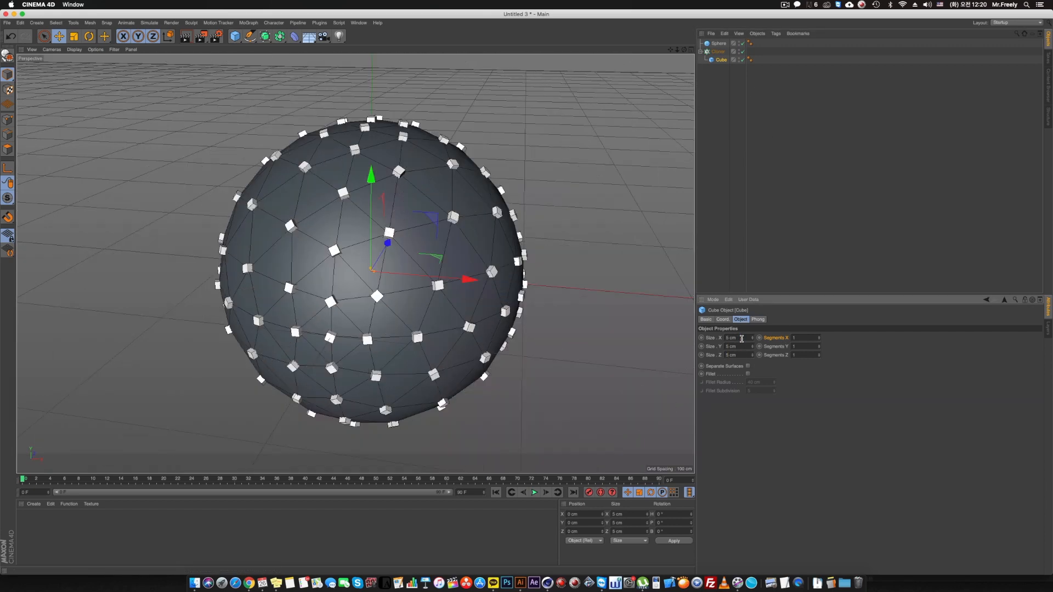
Set the cube's X, Y and Z sizes to 10 cm and render the view.
left_click(738, 338)
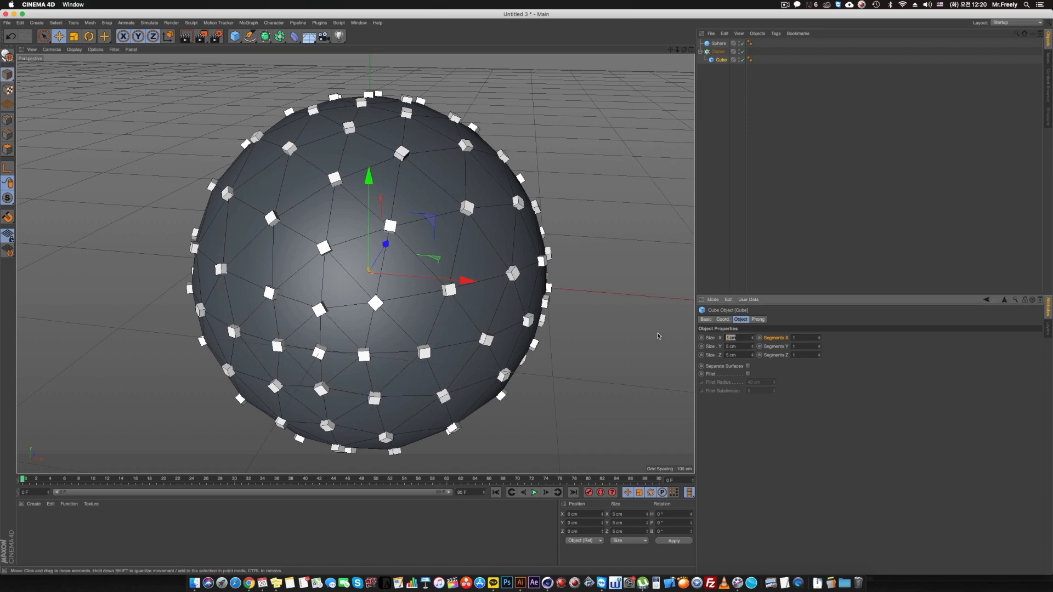
type("10")
key("Tab")
type("10")
key("Tab")
type("10")
key("Return")
left_click_drag(395, 223, 404, 225, "alt")
scroll(397, 225, "up", 1)
key("ctrl+r")
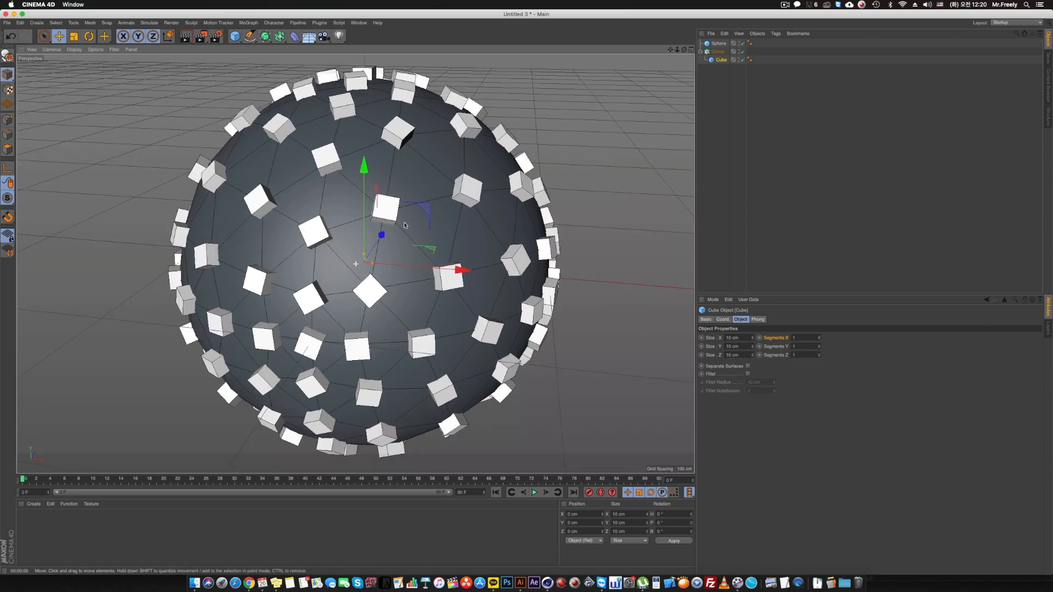
Try other Up Vector directions on the Cloner, such as X-, and reset it to None.
left_click(718, 51)
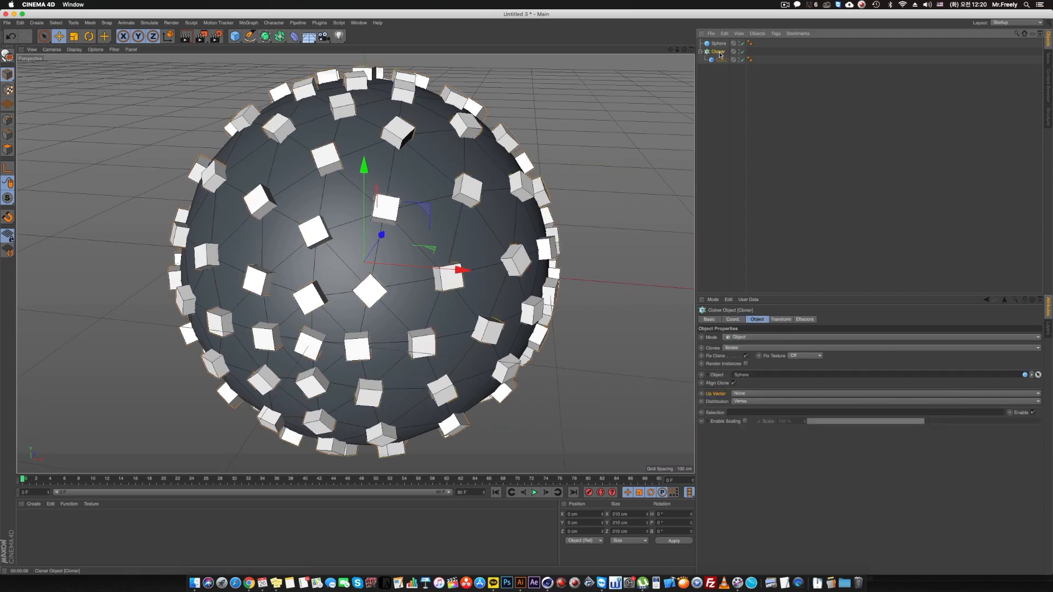
left_click(740, 394)
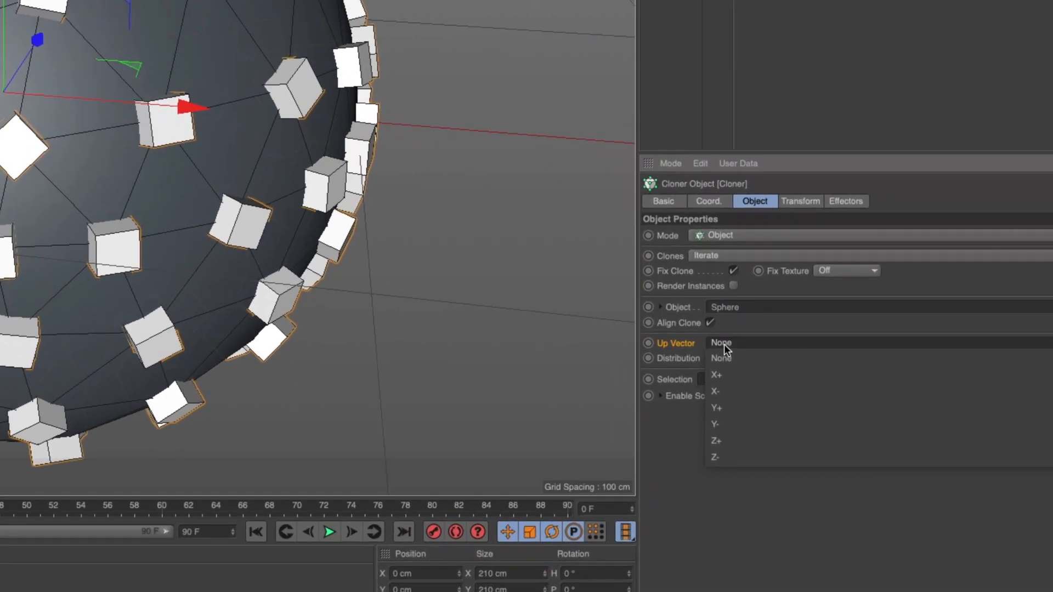
left_click(715, 391)
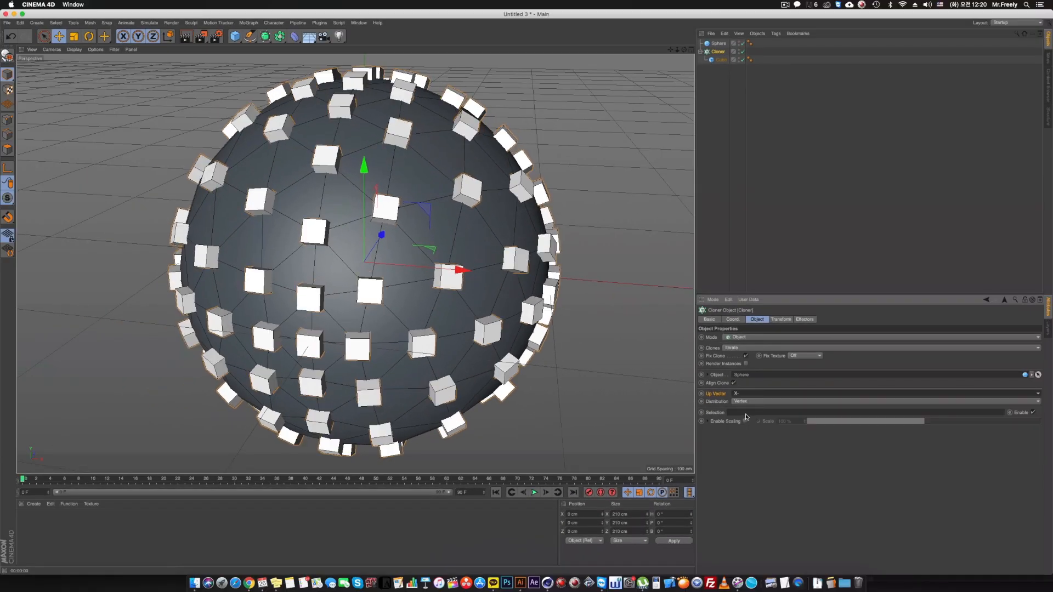
scroll(750, 393, "down", 1)
scroll(750, 392, "up", 3)
scroll(750, 392, "up", 1)
Review the Cloner's Distribution options and compare the properties of the sphere and the Cloner.
left_click(743, 404)
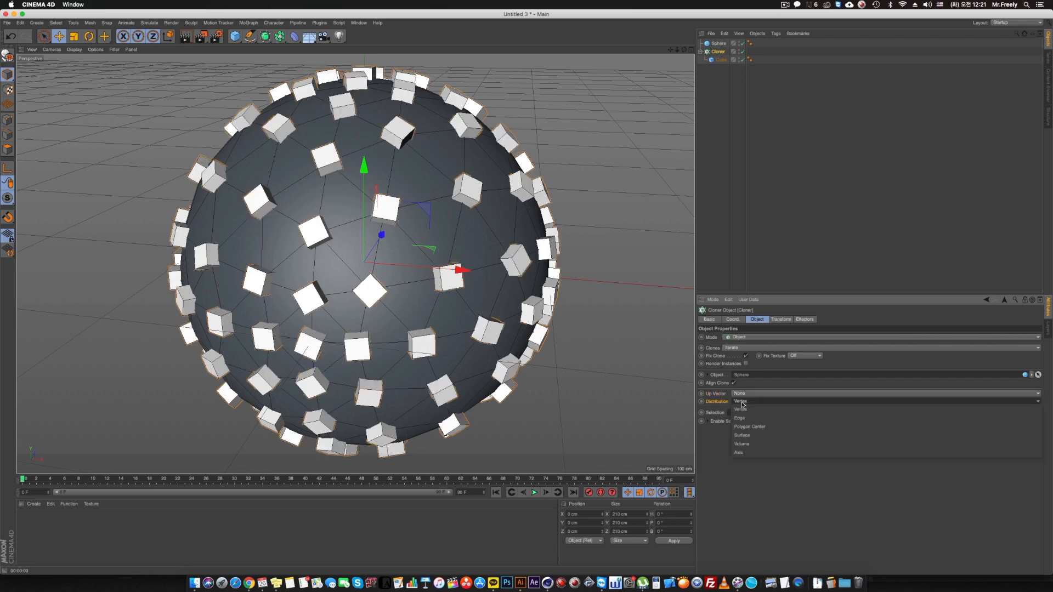
left_click(741, 403)
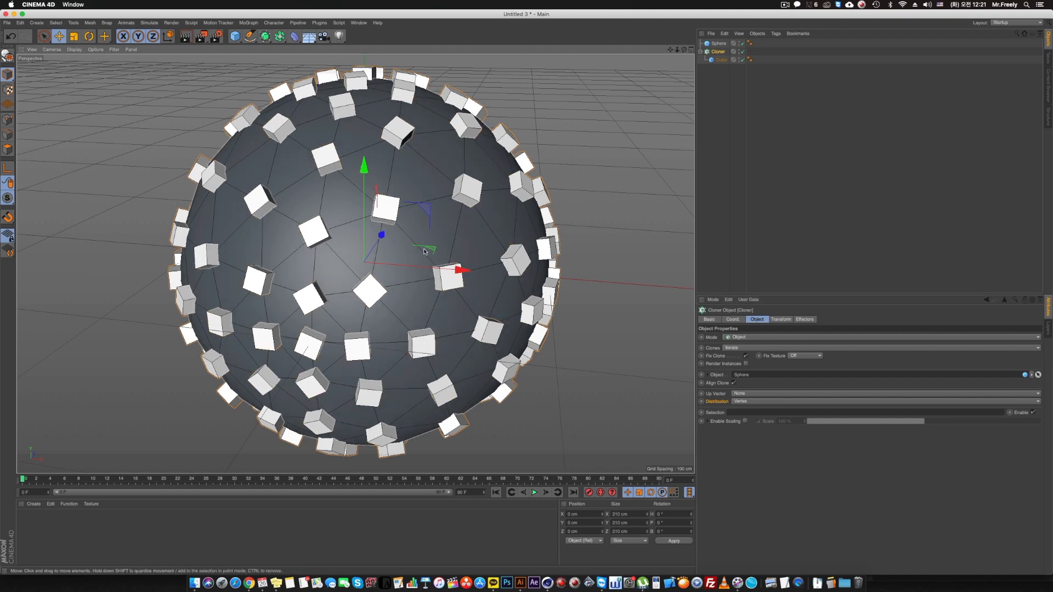
left_click(307, 191)
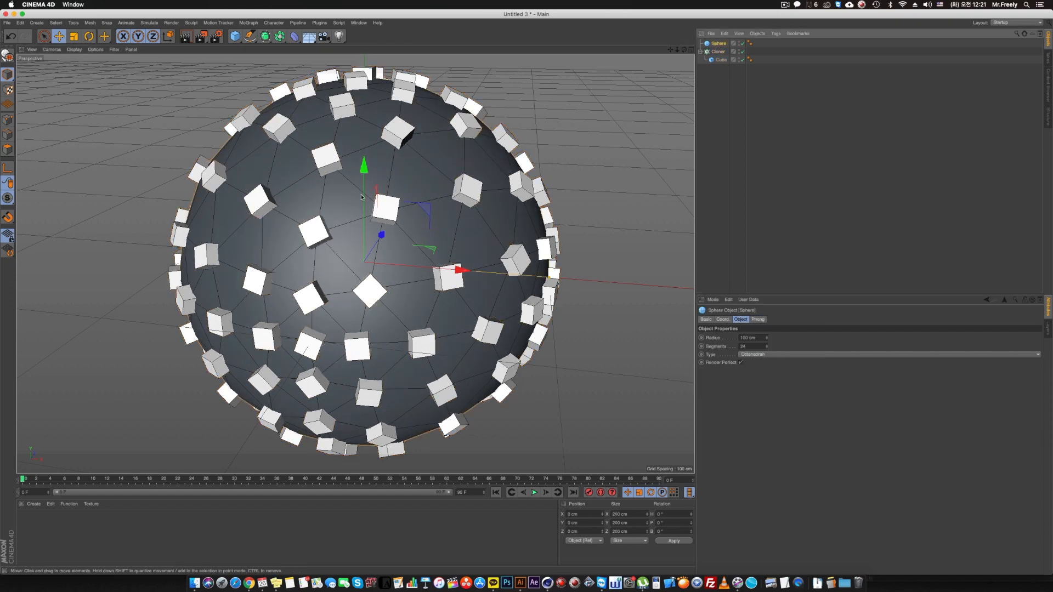
left_click(718, 52)
left_click(719, 44)
left_click(719, 51)
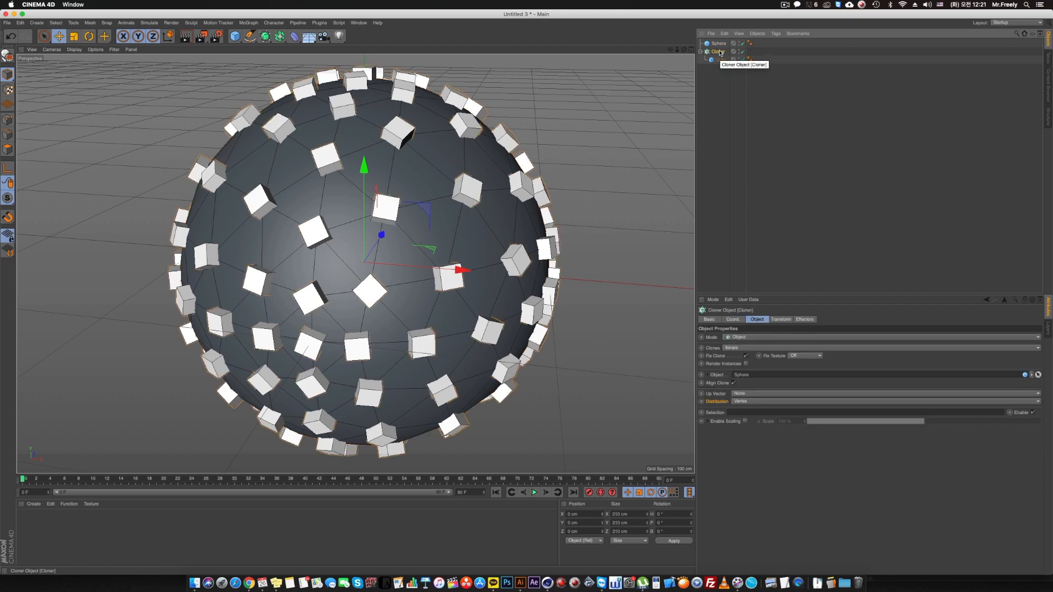
Try the Edge distribution on the Cloner and return it to Vertex.
left_click(752, 401)
left_click(754, 417)
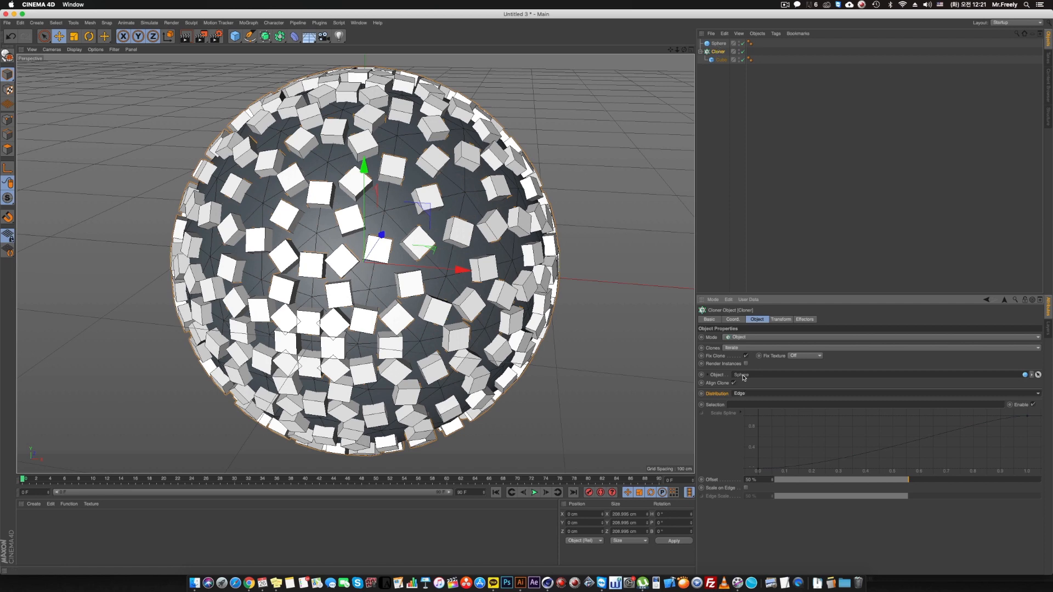
left_click(751, 393)
left_click(751, 395)
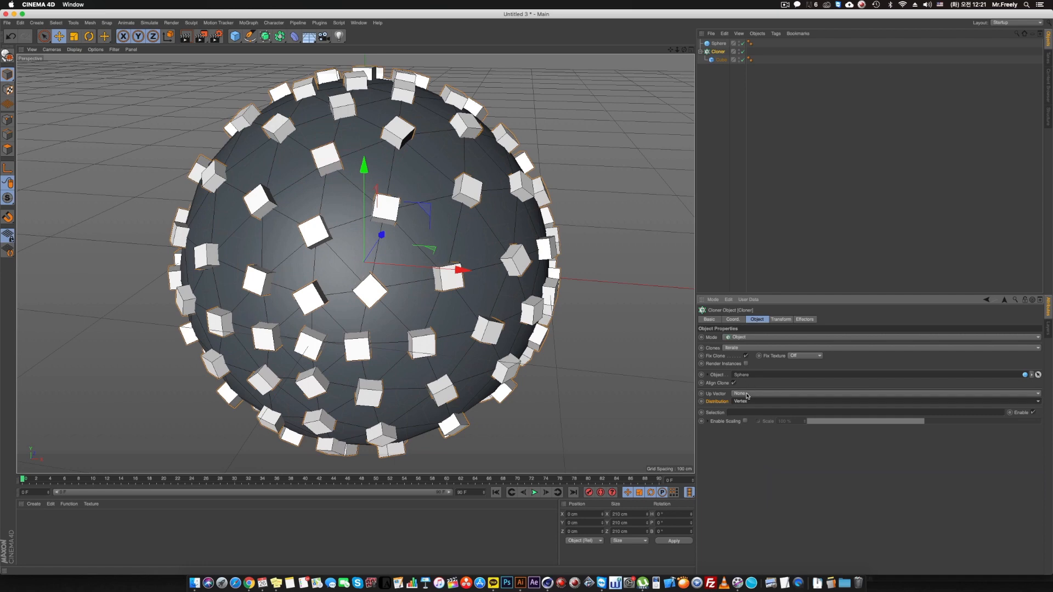
Set the Cloner's distribution to Polygon Center.
left_click(751, 402)
left_click(754, 418)
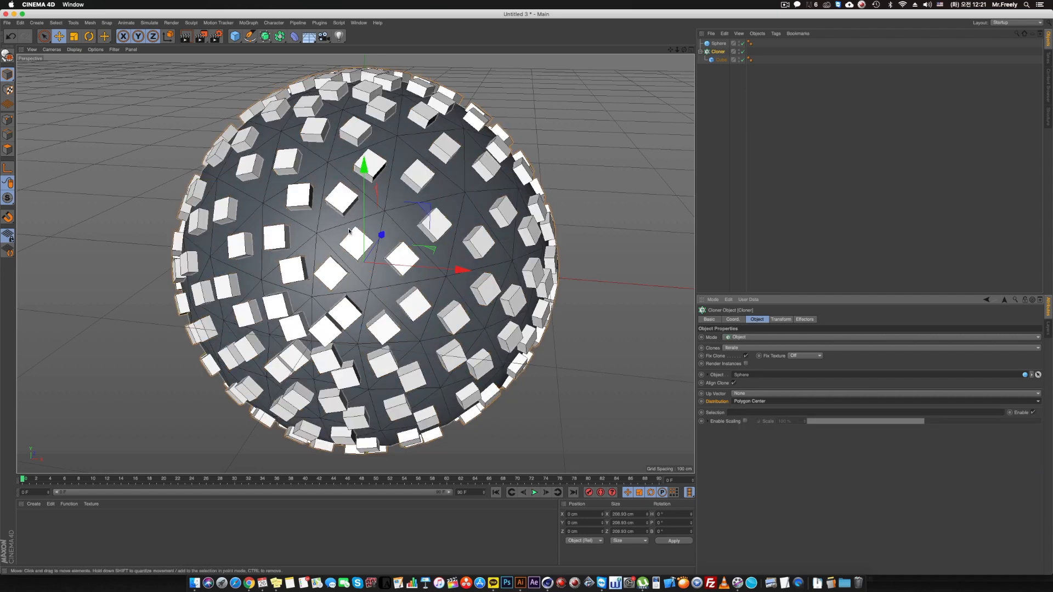
mouse_move(461, 251)
left_mouse_down("alt")
mouse_move(510, 262)
mouse_move(441, 244)
mouse_move(475, 252)
left_mouse_up("alt")
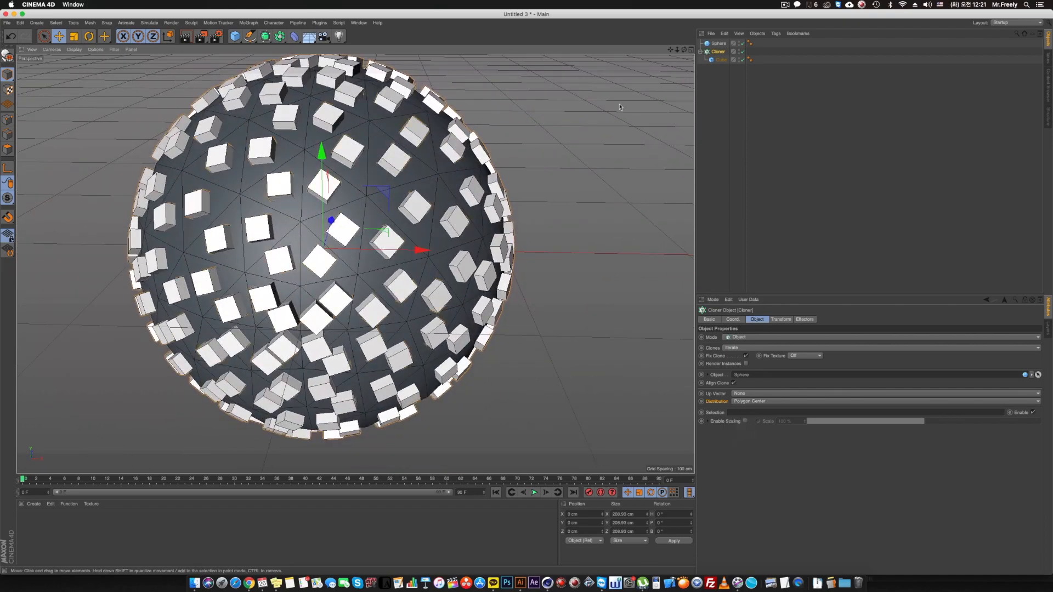
Make the sphere editable and switch to polygon mode.
left_click(376, 195)
middle_click_drag(376, 194, 427, 215, "alt")
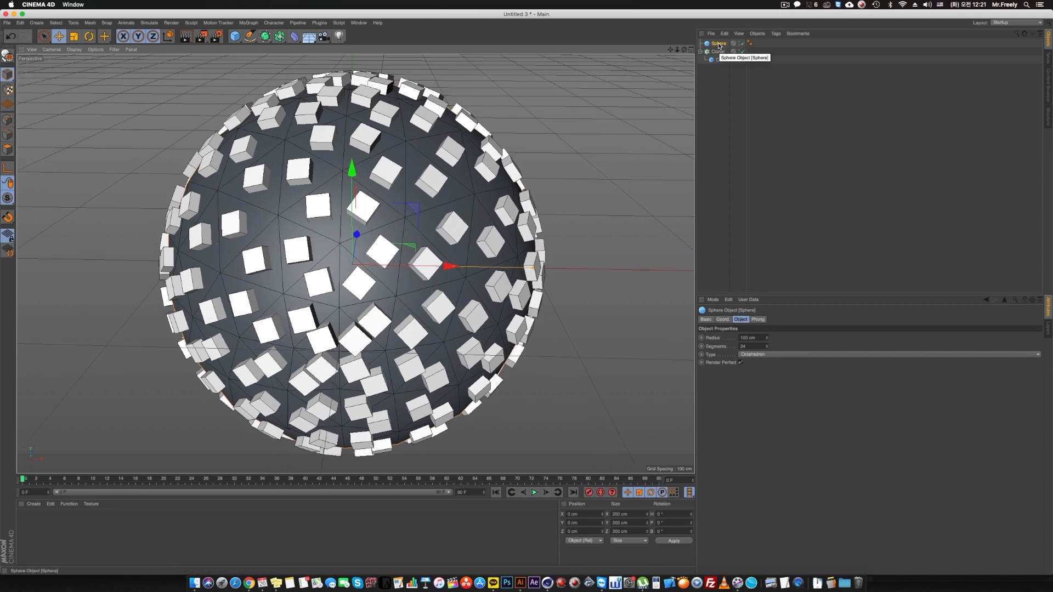
key("c")
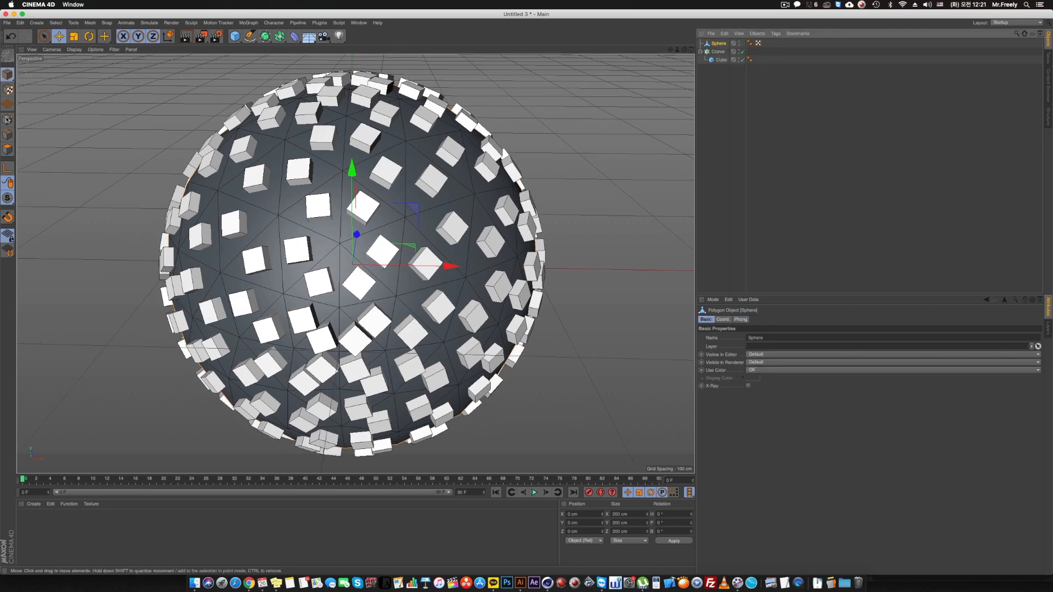
left_click(8, 149)
Select nine scattered polygons on the front of the sphere and store them as a polygon selection with Set Selection.
left_click(357, 189)
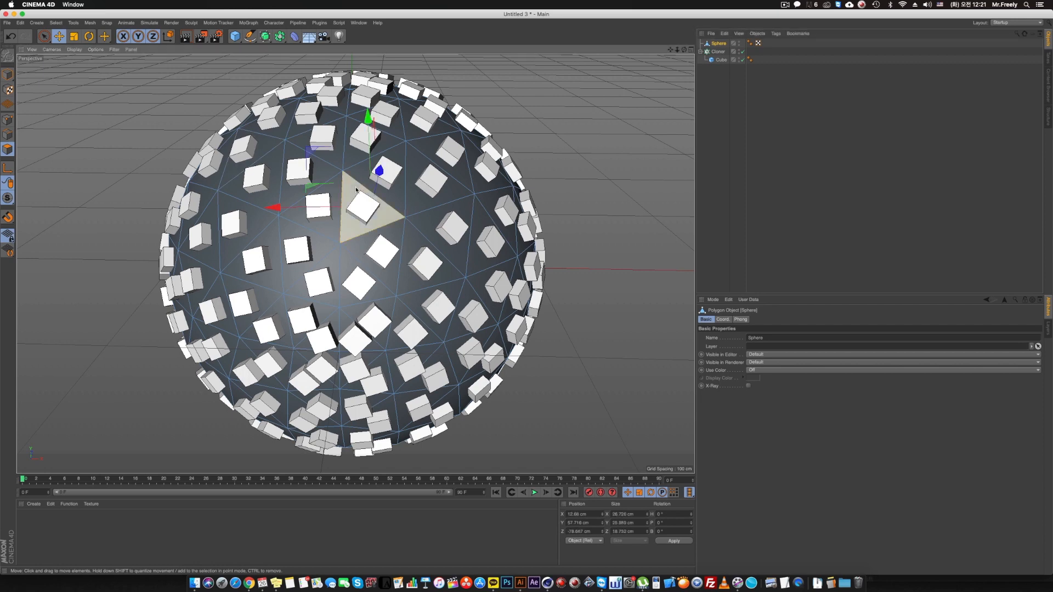
left_click(425, 265, "shift")
left_click(322, 285, "shift")
left_click(260, 180, "shift")
left_click(238, 226, "shift")
left_click(488, 241, "shift")
left_click(410, 363, "shift")
left_click(303, 375, "shift")
left_click(427, 122, "shift")
left_click(56, 22)
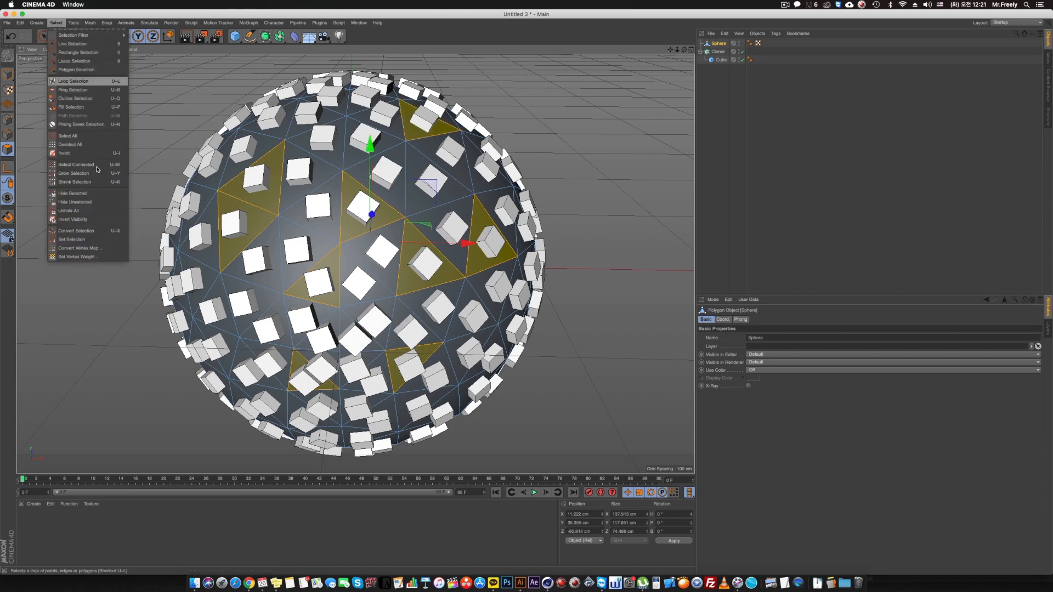
left_click(82, 248)
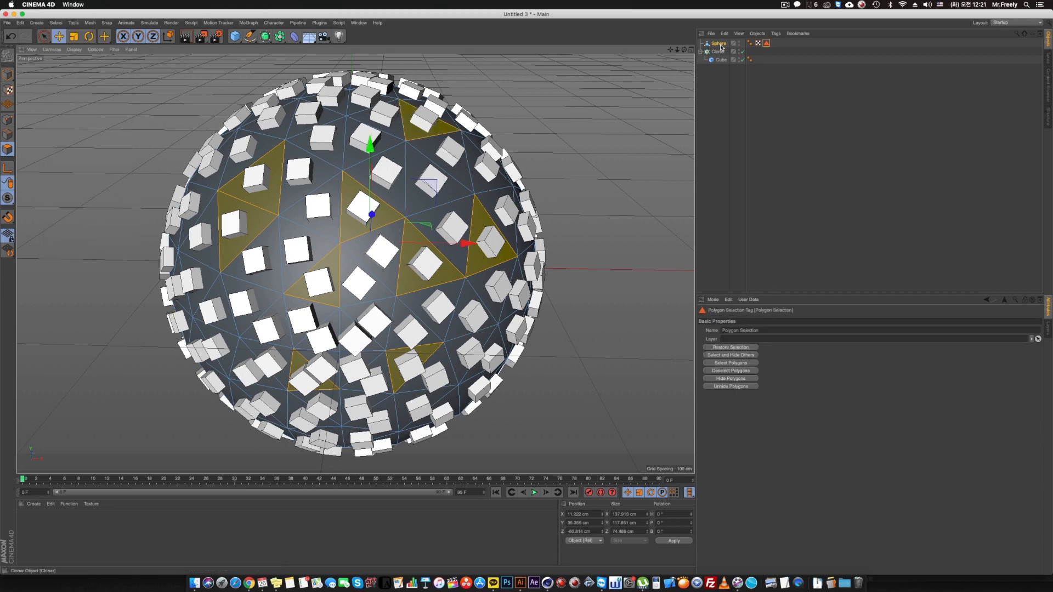
Select scattered edges on the front of the sphere in edge mode and store them as an edge selection with Set Selection.
left_click(8, 134)
left_click(279, 197)
left_click(341, 211, "shift")
left_click(488, 269, "shift")
left_click(390, 325, "shift")
left_click(265, 342, "shift")
left_click(200, 304, "shift")
left_click(247, 246, "shift")
left_click(317, 350, "shift")
left_click(390, 373, "shift")
left_click(421, 390, "shift")
left_click(340, 274, "shift")
left_click(373, 230, "shift")
left_click(406, 207, "shift")
left_click(378, 128, "shift")
left_click(56, 23)
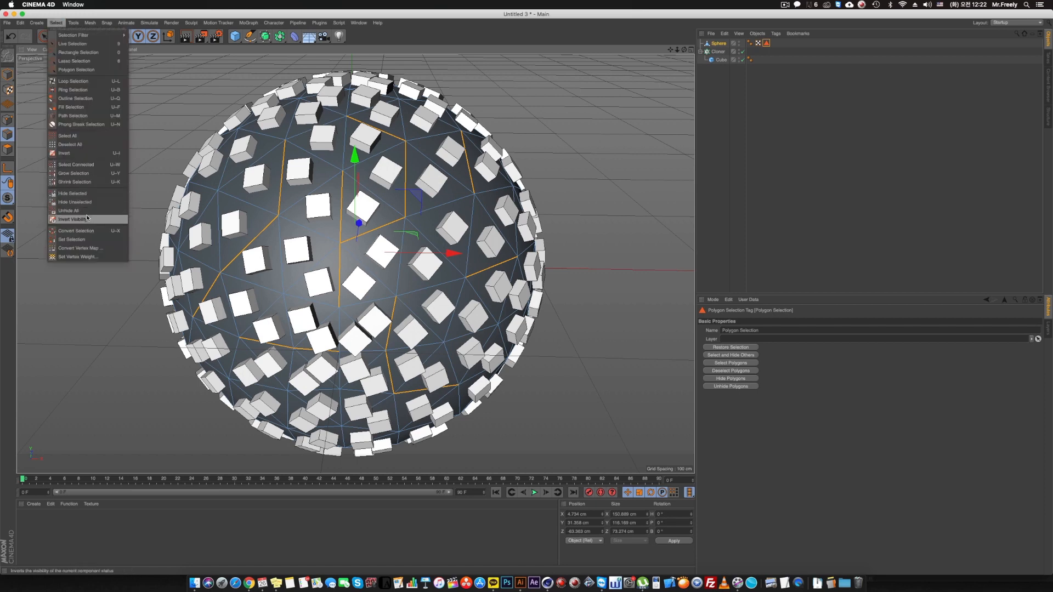
left_click(72, 240)
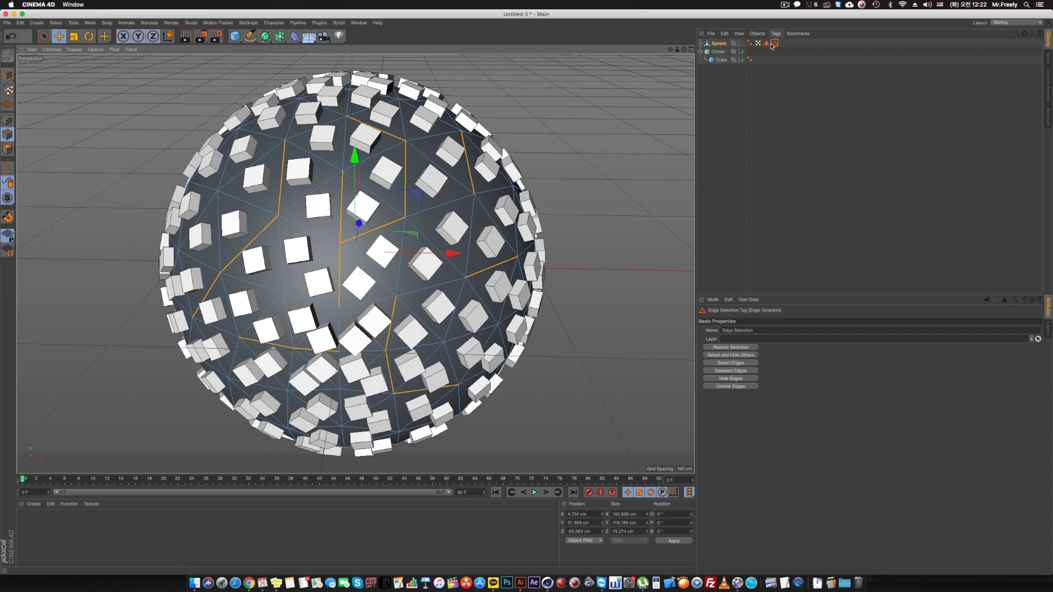
Live-select scattered points on the front of the sphere, store them as a point selection, and return to model mode.
left_click(8, 119)
left_click(44, 37)
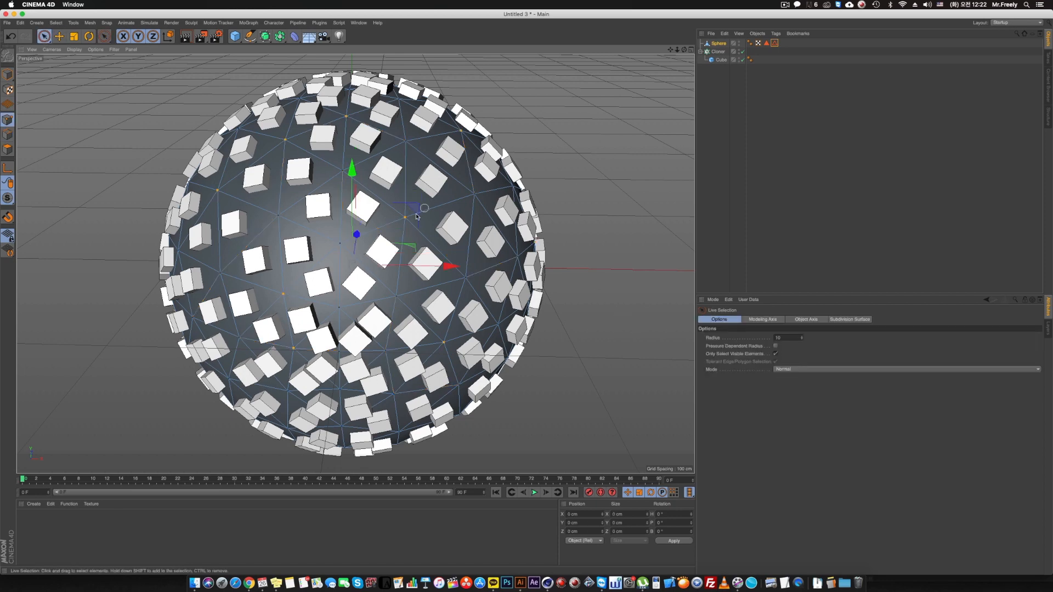
left_click(56, 23)
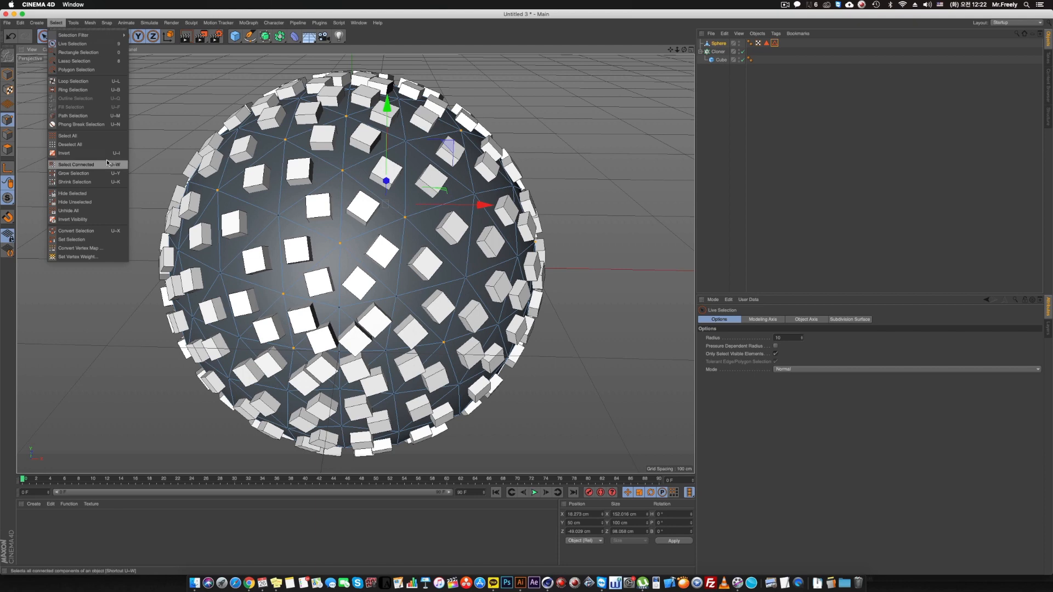
left_click(102, 241)
left_click(8, 75)
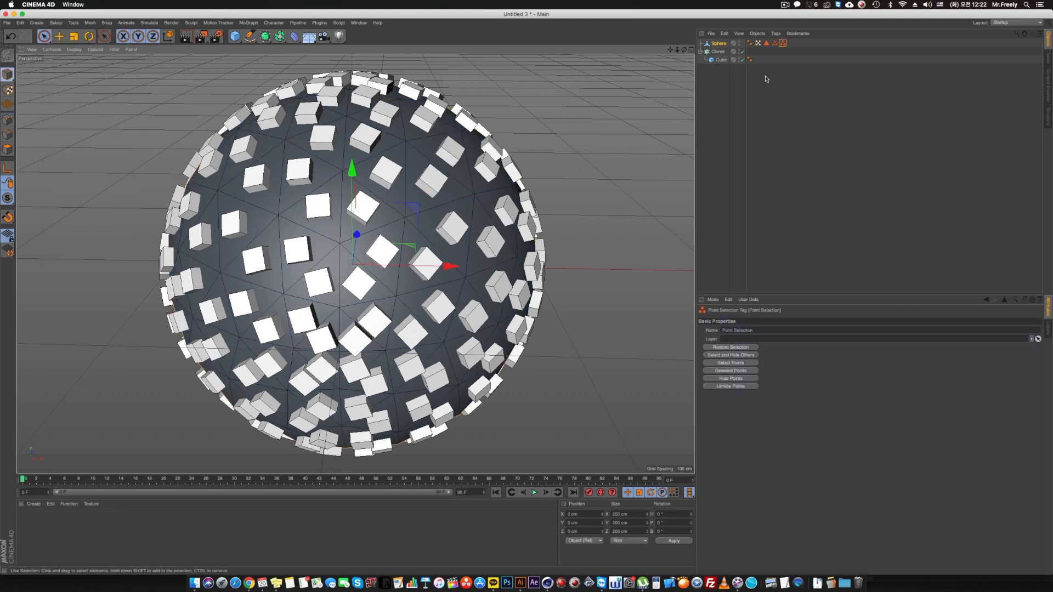
Set the Cloner's distribution to Vertex and limit the clones to the sphere's Point Selection tag.
left_click(767, 44)
left_click(719, 44)
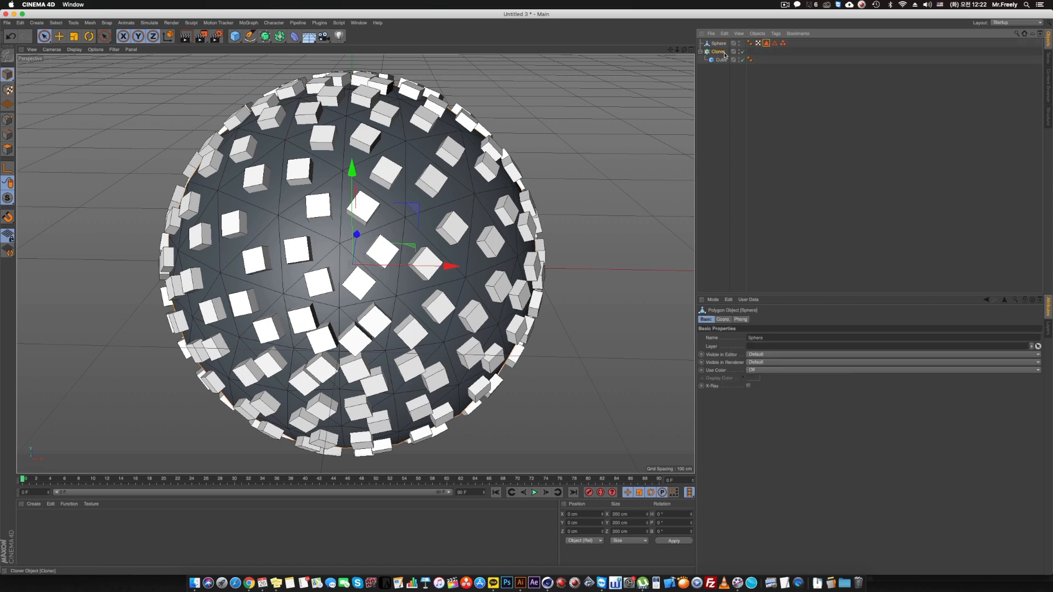
left_click(719, 52)
left_click(754, 400)
left_click(754, 411)
left_click_drag(783, 43, 749, 412)
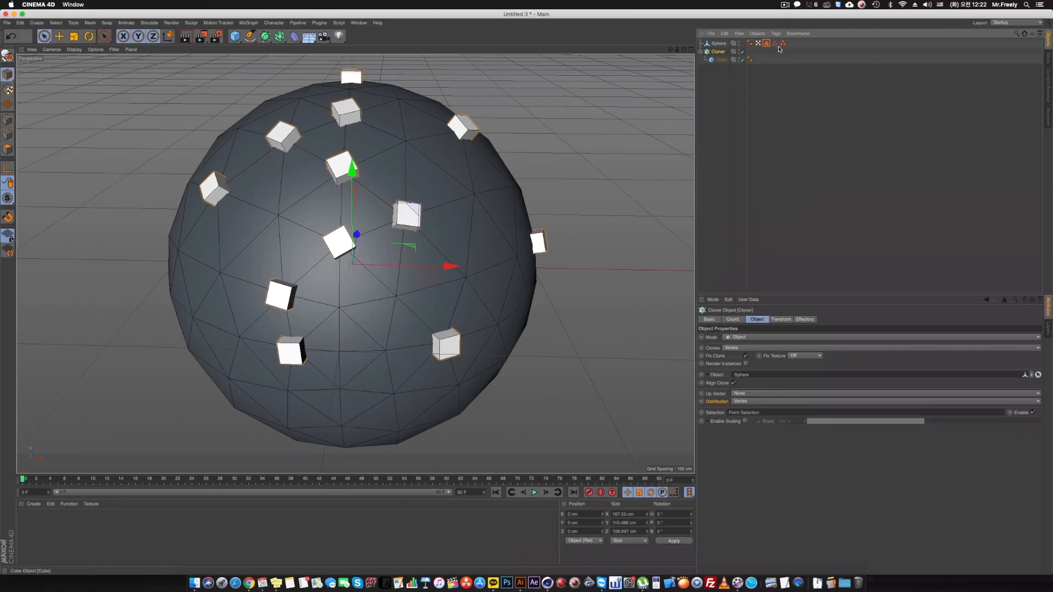
Switch the Cloner's distribution to Edge and limit the clones to the sphere's Edge Selection tag.
left_click(774, 43)
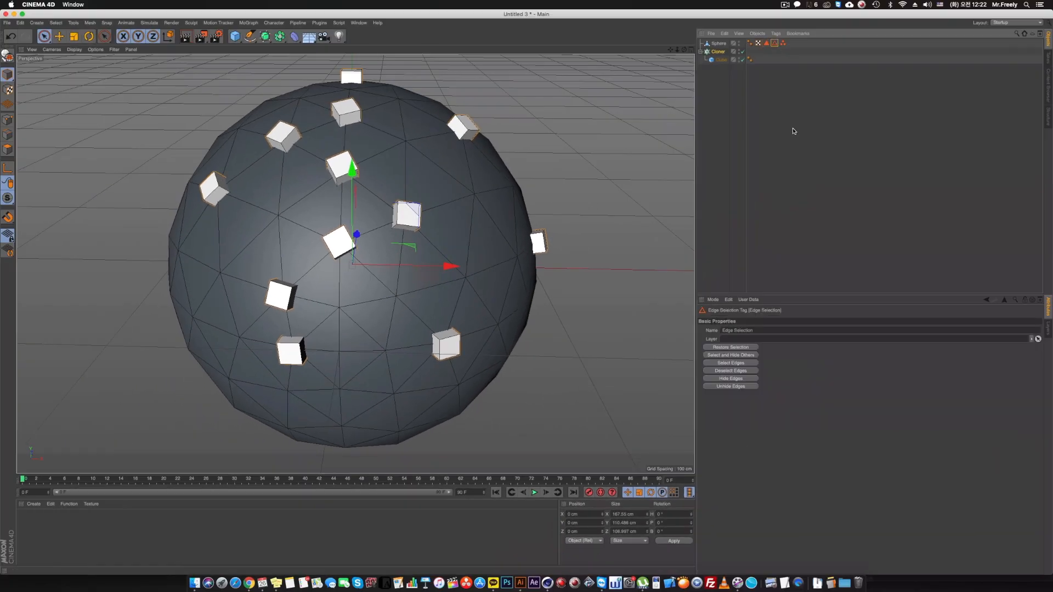
left_click(717, 51)
left_click(744, 401)
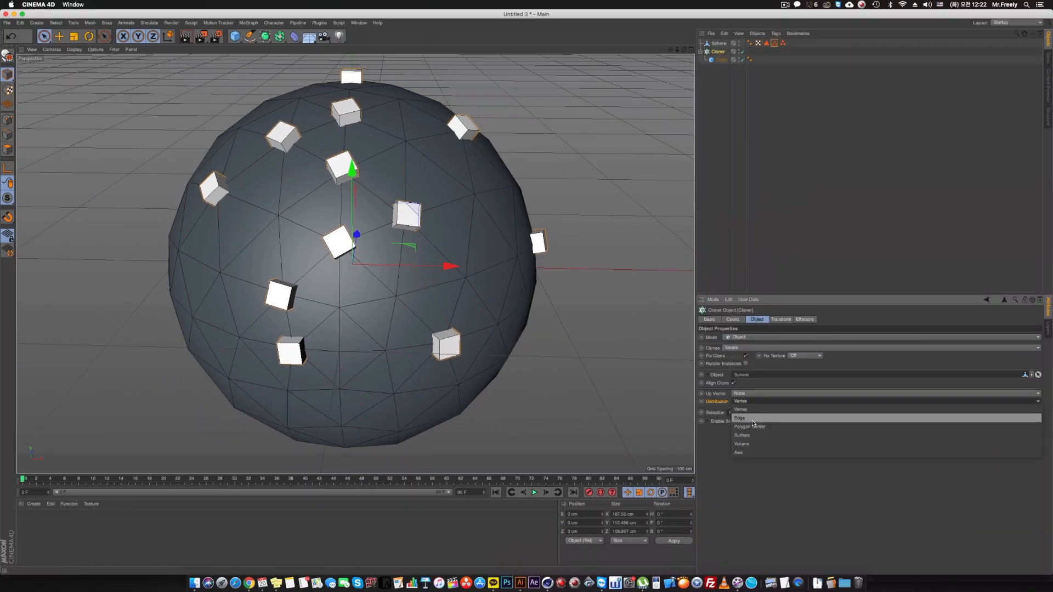
left_click(753, 421)
left_click_drag(773, 44, 761, 405)
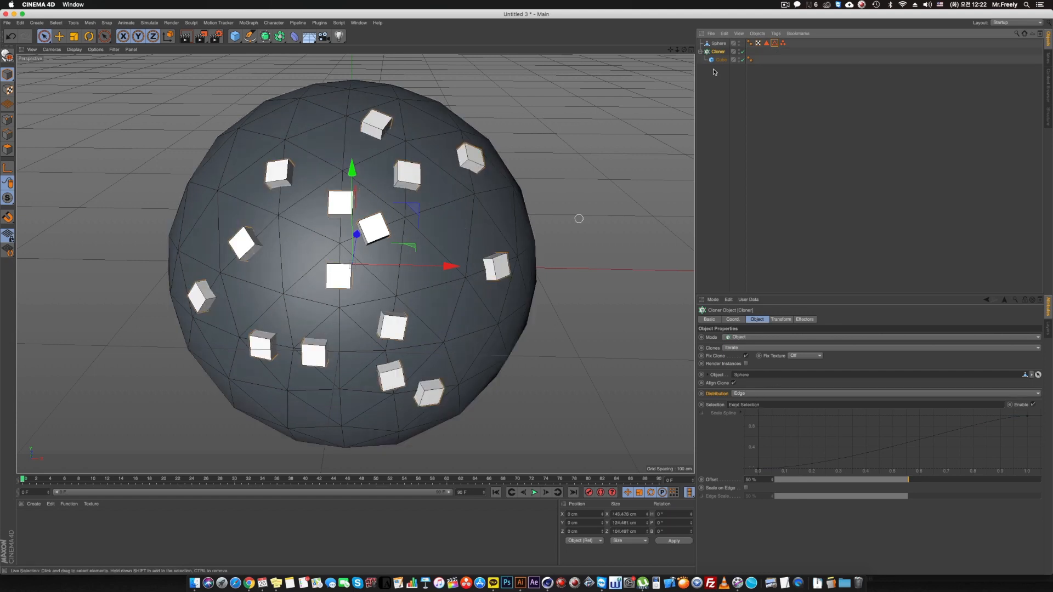
Switch the Cloner's distribution to Polygon Center and limit the clones to the sphere's Polygon Selection tag.
left_click(752, 394)
left_click(754, 419)
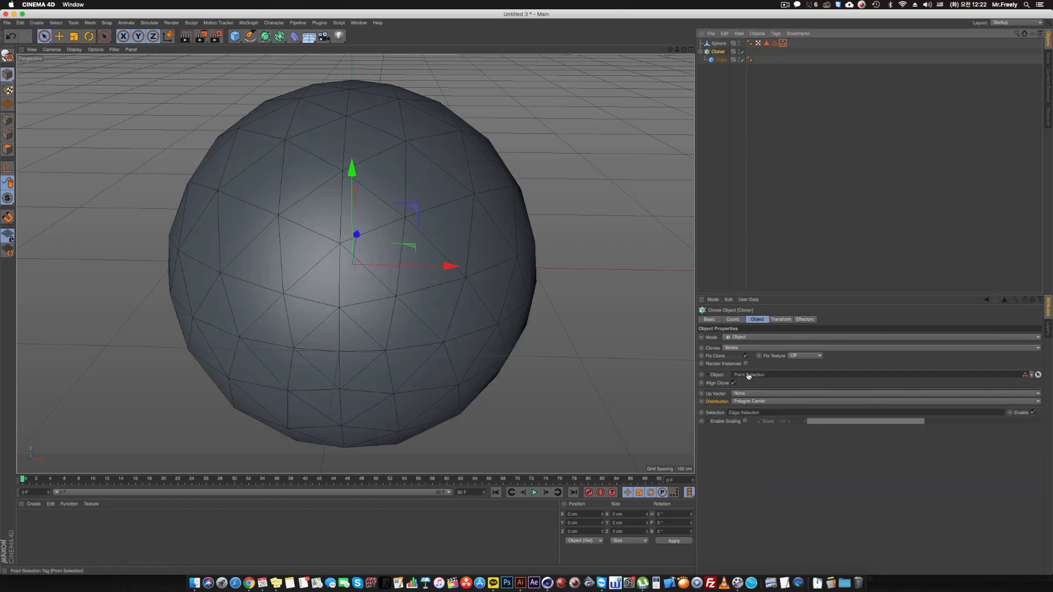
left_click_drag(773, 44, 755, 412)
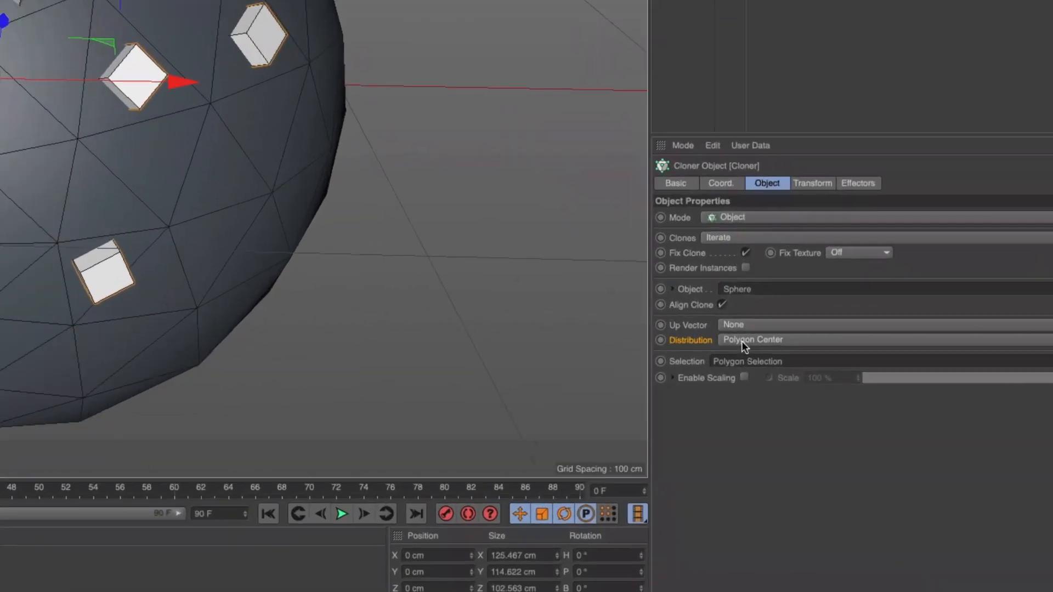
Set the Cloner's distribution to Surface, disable its selection restriction, and raise the clone count to about 2800.
left_click(745, 401)
left_click(750, 434)
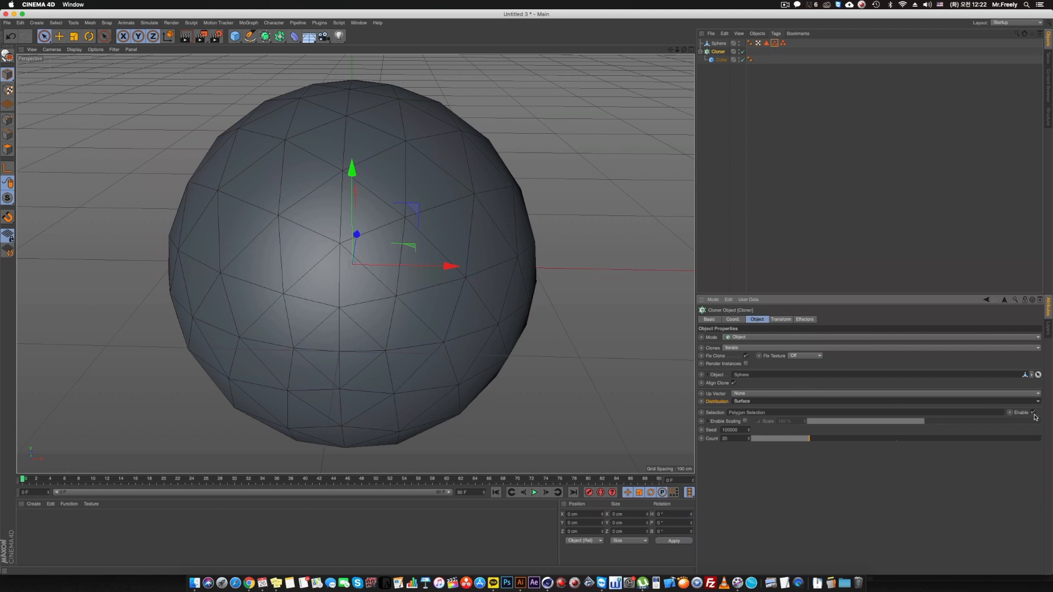
left_click(1034, 412)
left_click_drag(820, 436, 1041, 438)
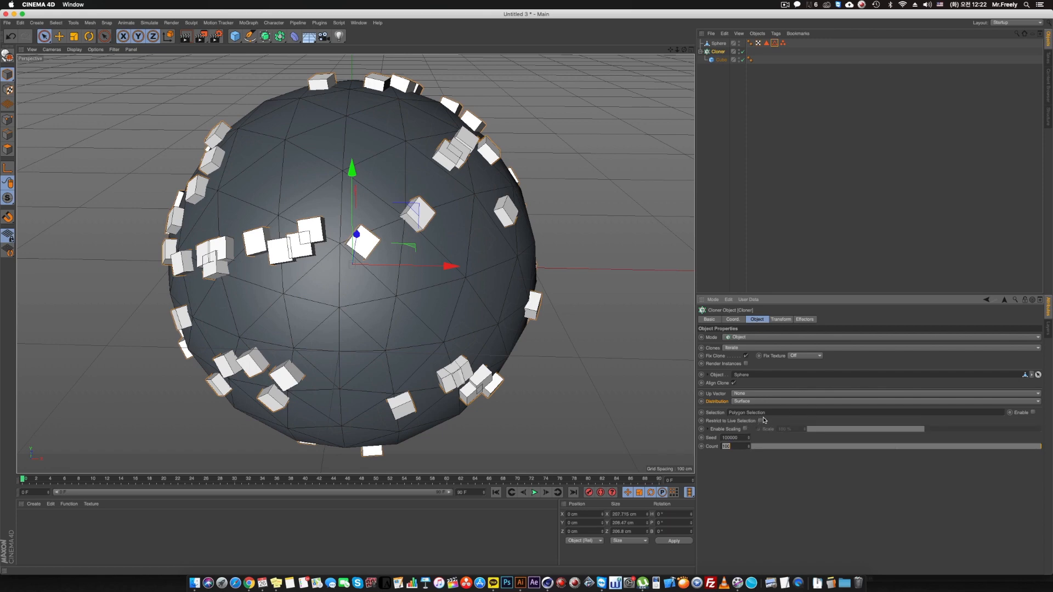
left_click_drag(749, 447, 749, 110)
left_click_drag(630, 407, 231, 299, "alt")
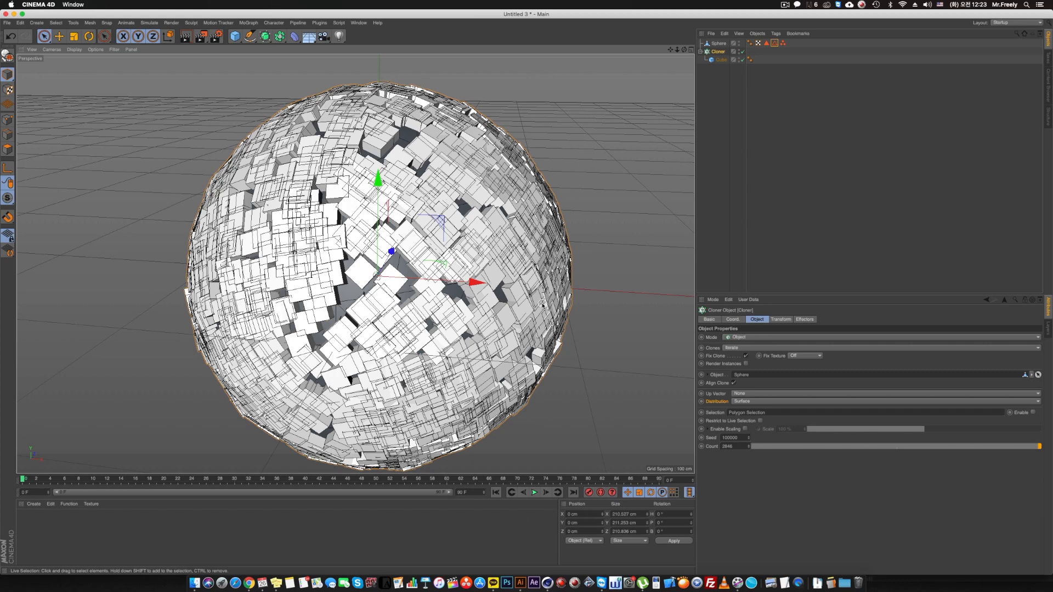
Set the Cloner's distribution to Volume and hide the sphere so that only the cubes inside it show.
left_click(746, 401)
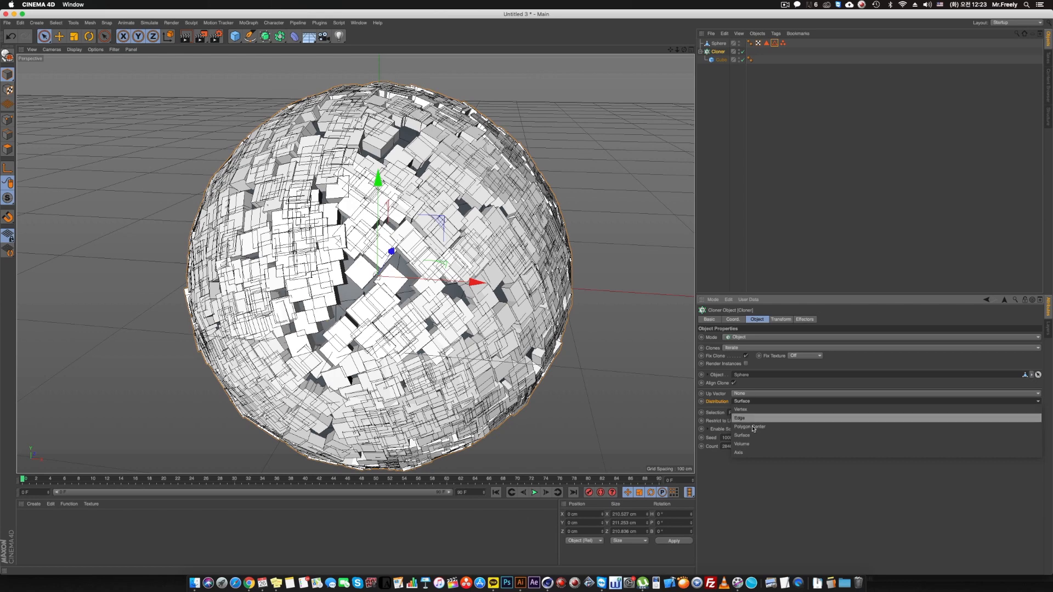
left_click(753, 445)
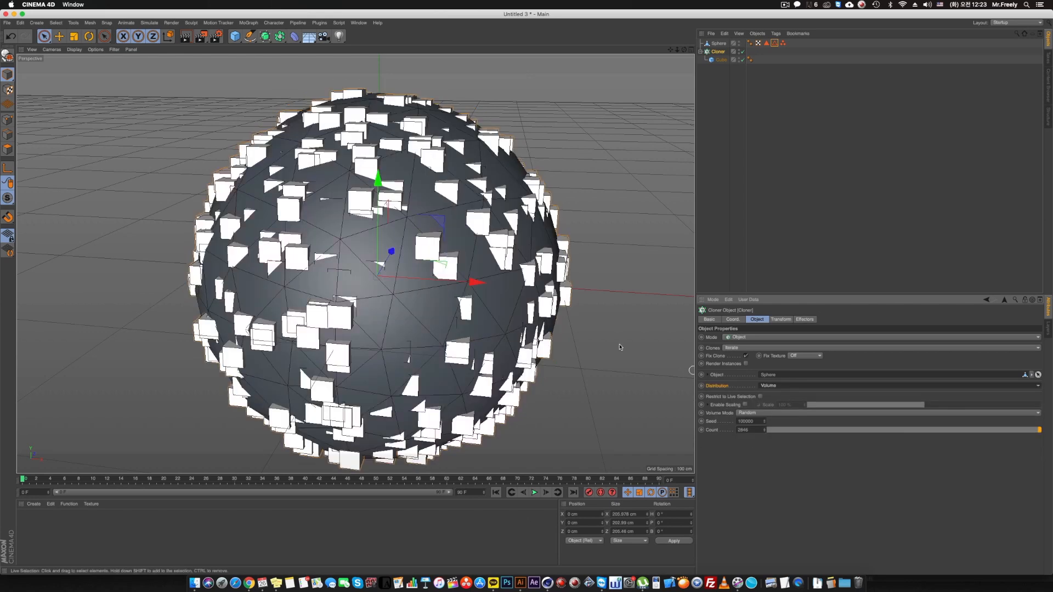
left_click_drag(646, 357, 712, 230, "alt")
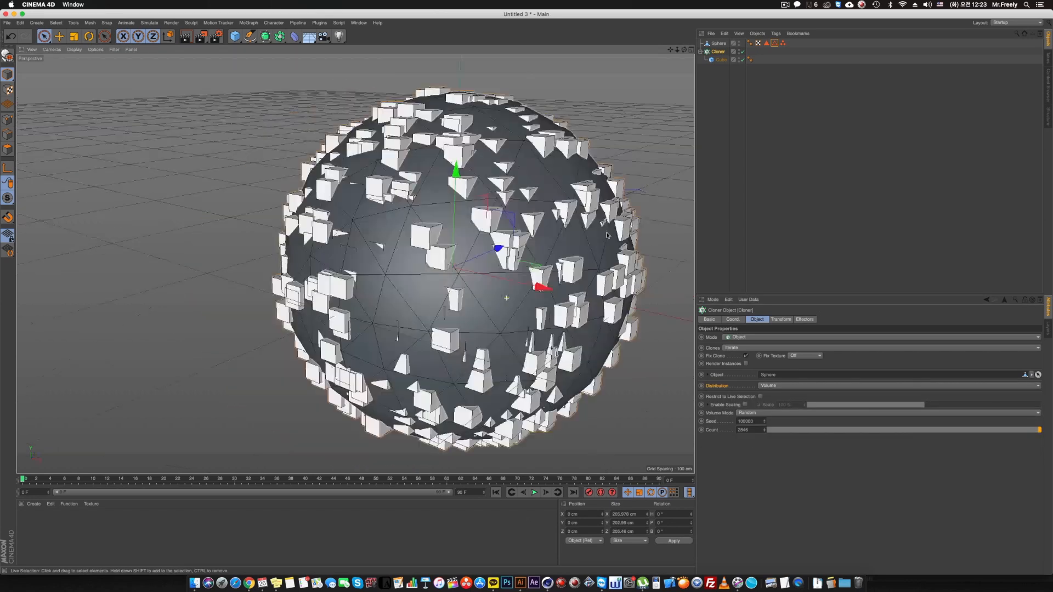
left_click(741, 51)
left_click(740, 49)
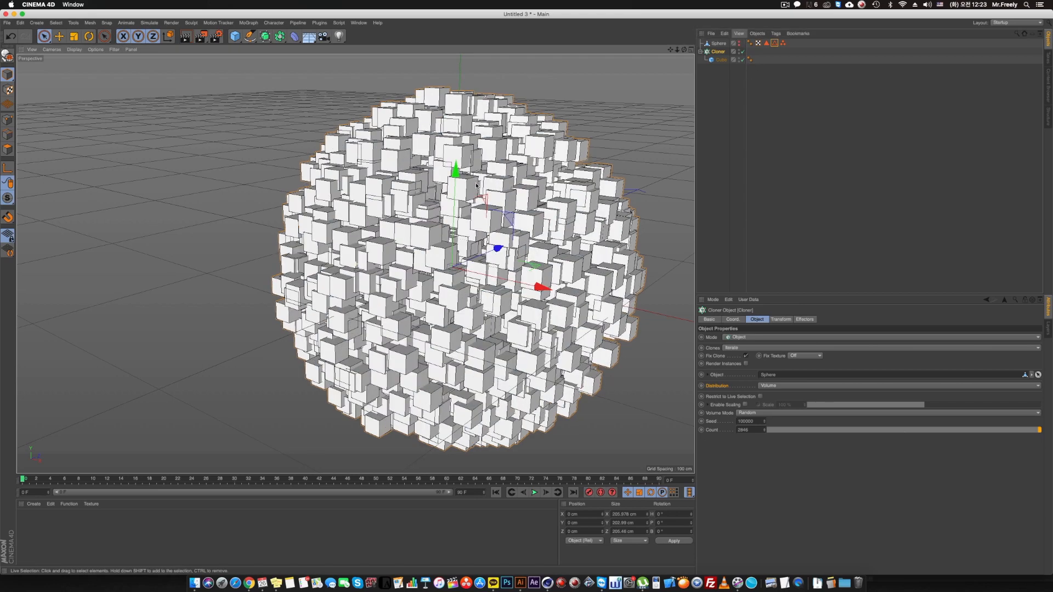
mouse_move(529, 192)
left_mouse_down("alt")
mouse_move(515, 156)
mouse_move(638, 60)
mouse_move(691, 62)
left_mouse_up("alt")
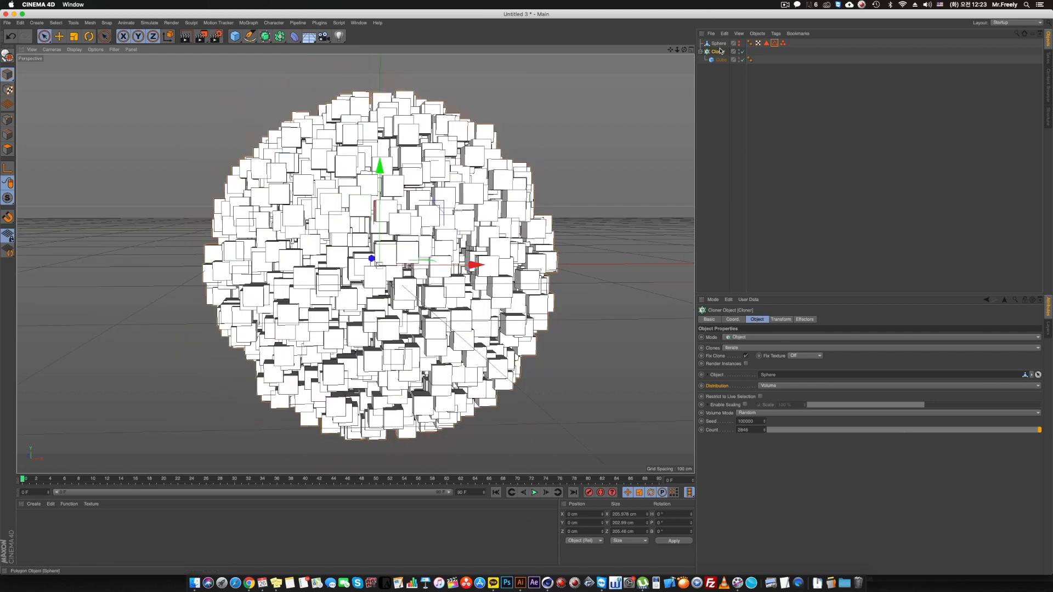
Set the Cloner's clone count to 1000.
double_click(756, 428)
type("1000")
key("Return")
left_click_drag(631, 432, 464, 296, "alt")
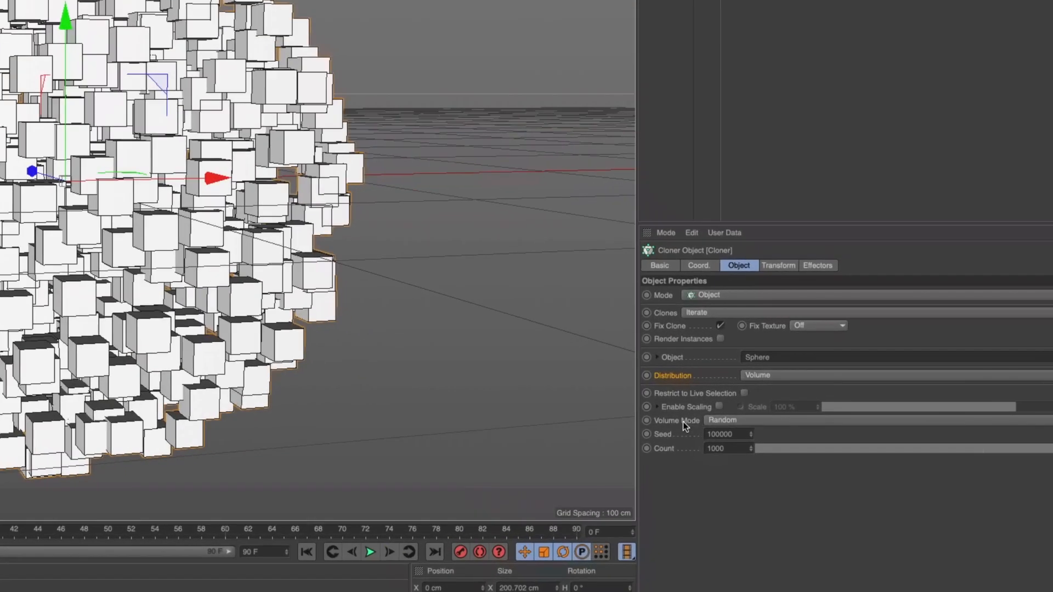
Change the Cloner's Volume Mode to Surface and inspect the cubes from another angle.
left_click(724, 421)
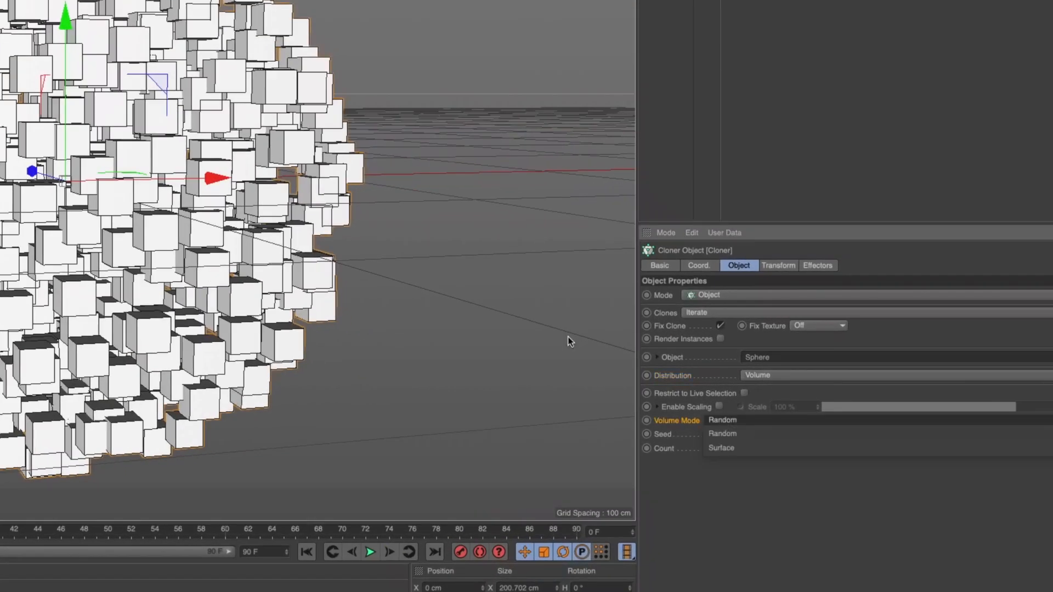
left_click(24, 156)
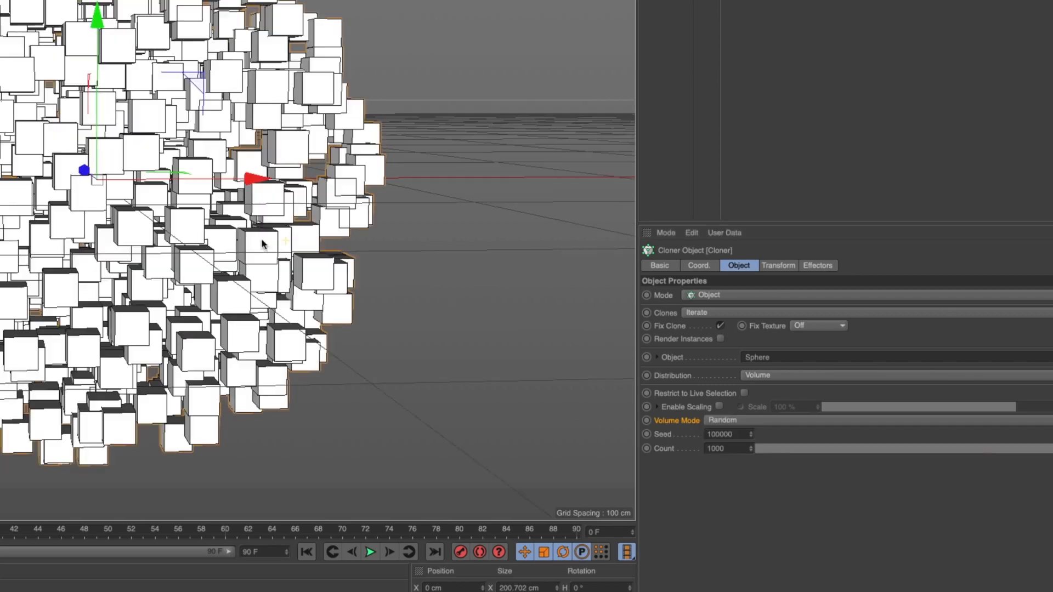
left_click(716, 421)
left_click(722, 439)
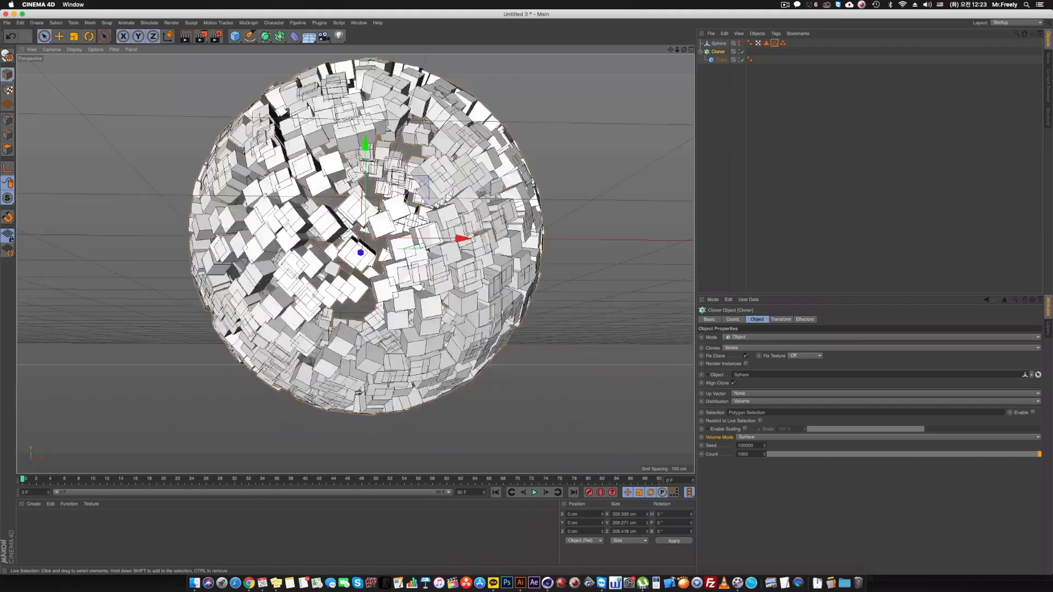
mouse_move(384, 230)
left_mouse_down("alt")
mouse_move(362, 219)
mouse_move(411, 222)
left_mouse_up("alt")
Try the Surface distribution on the Cloner for comparison and return it to Volume.
left_click(748, 401)
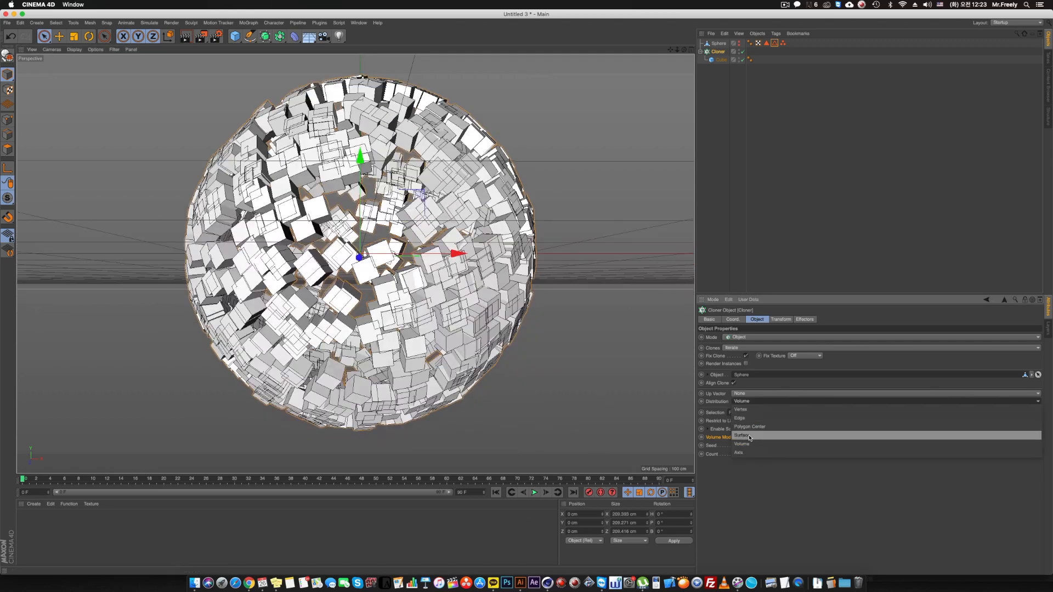
left_click(750, 436)
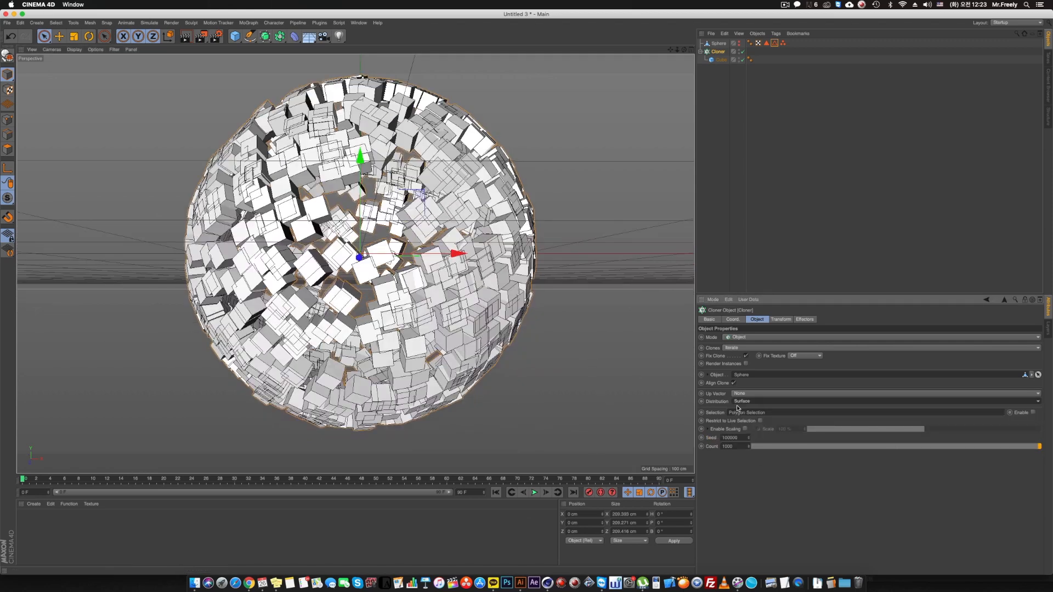
mouse_move(513, 329)
left_mouse_down("alt")
mouse_move(488, 351)
mouse_move(546, 352)
mouse_move(606, 378)
left_mouse_up("alt")
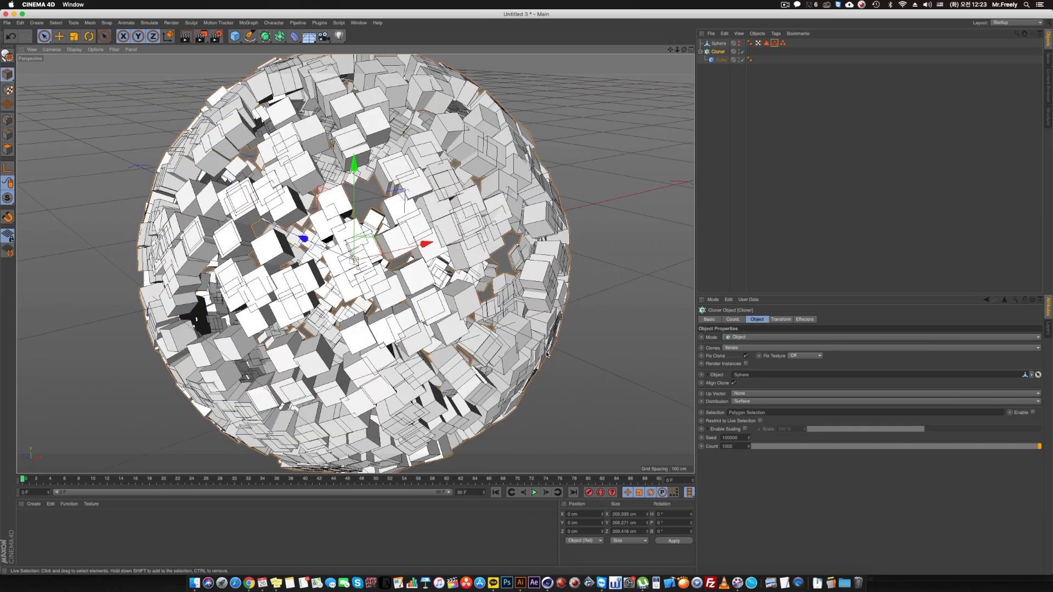
left_click(745, 402)
left_click(745, 441)
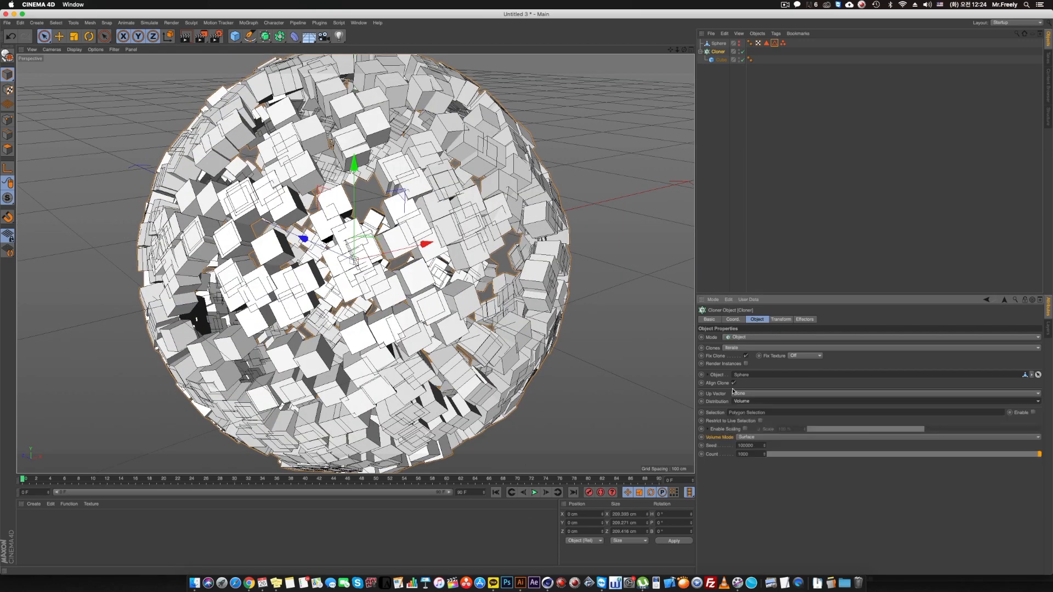
Set the Cloner's distribution to Axis and switch to the Move tool.
left_click(755, 405)
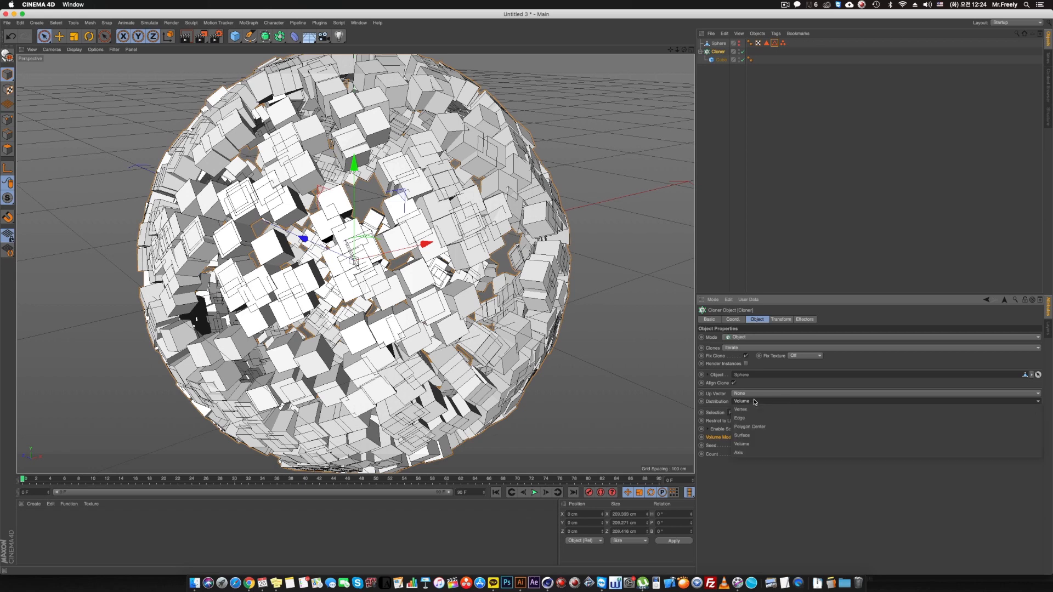
left_click(757, 453)
left_click_drag(459, 254, 448, 233, "alt")
left_click(754, 393)
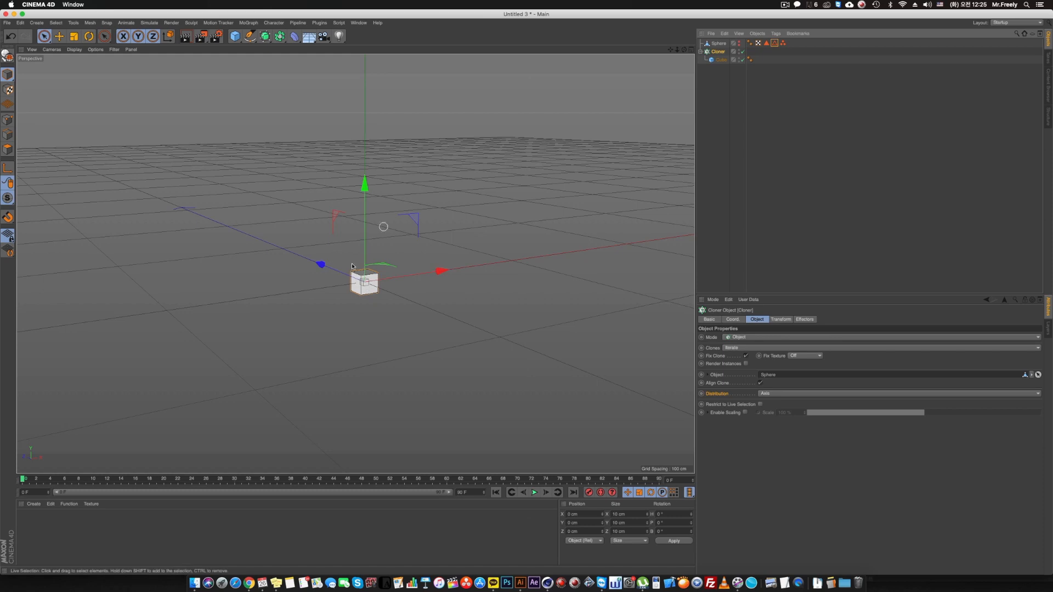
key("e")
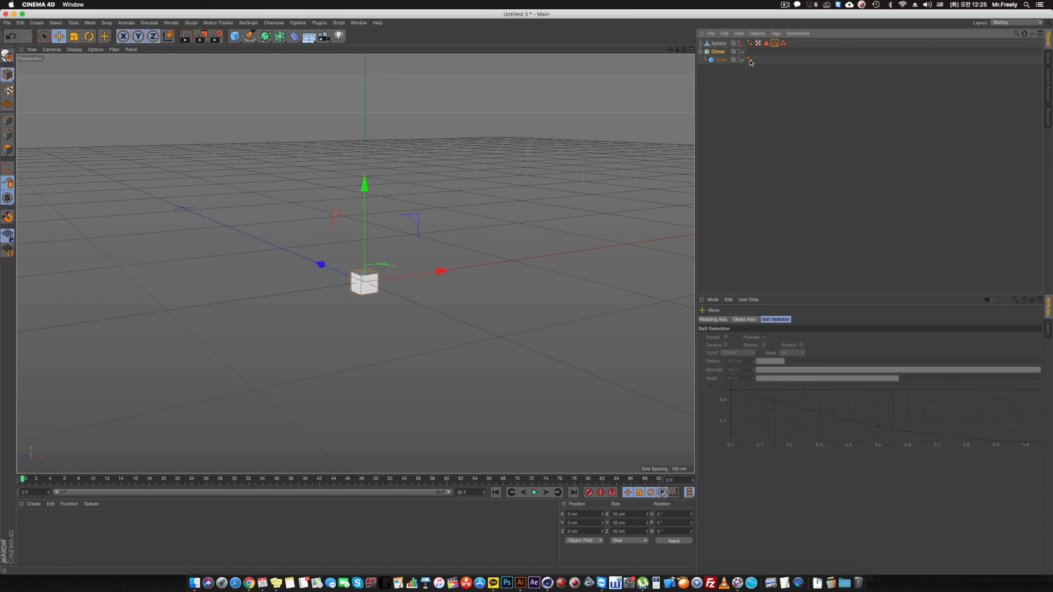
Set the Cloner's distribution back to Polygon Center.
left_click(719, 52)
left_click(782, 394)
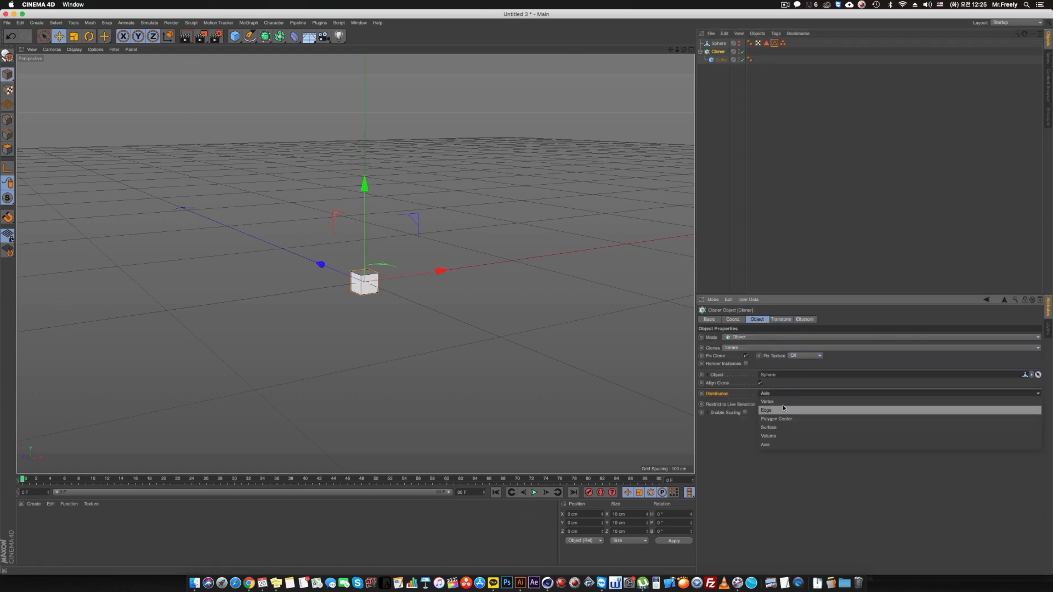
left_click(787, 419)
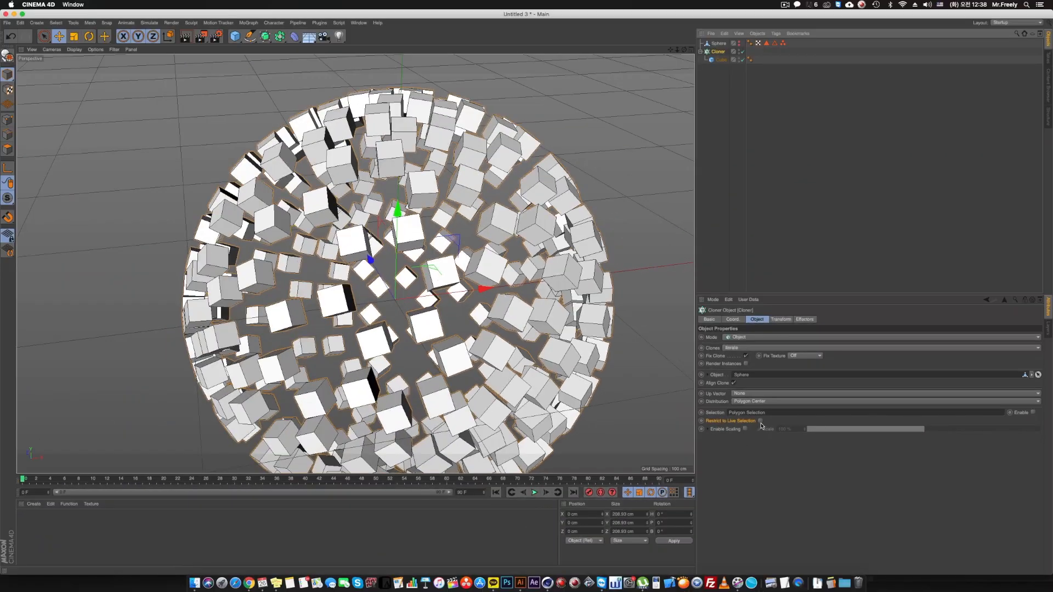
Restrict the Cloner to the live selection and enable scaling with a scale of 200%.
left_click(605, 400)
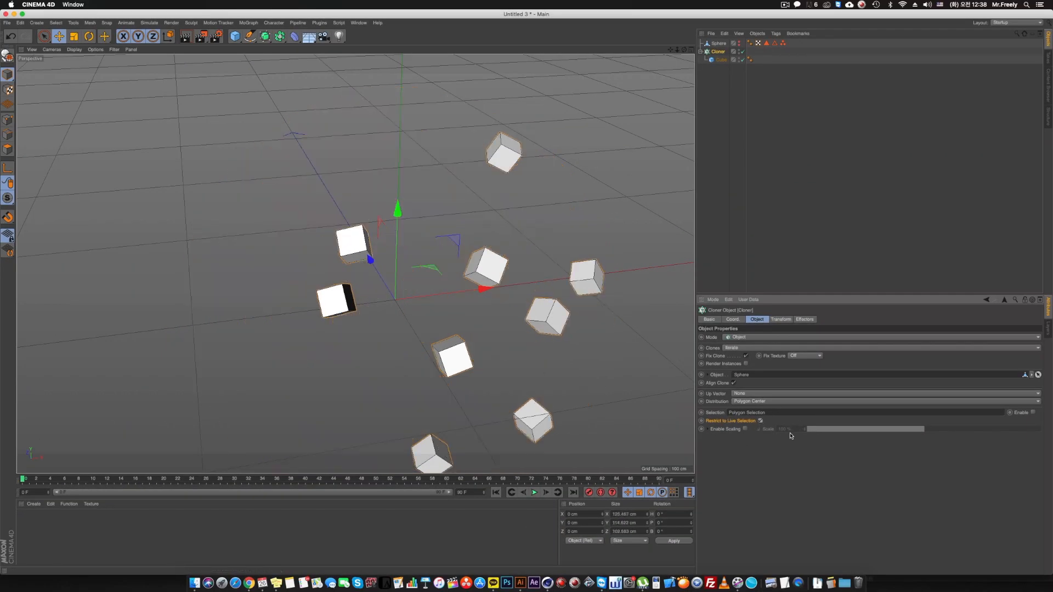
left_click(746, 429)
mouse_move(921, 437)
left_mouse_down()
mouse_move(1025, 439)
mouse_move(845, 439)
mouse_move(1049, 439)
left_mouse_up()
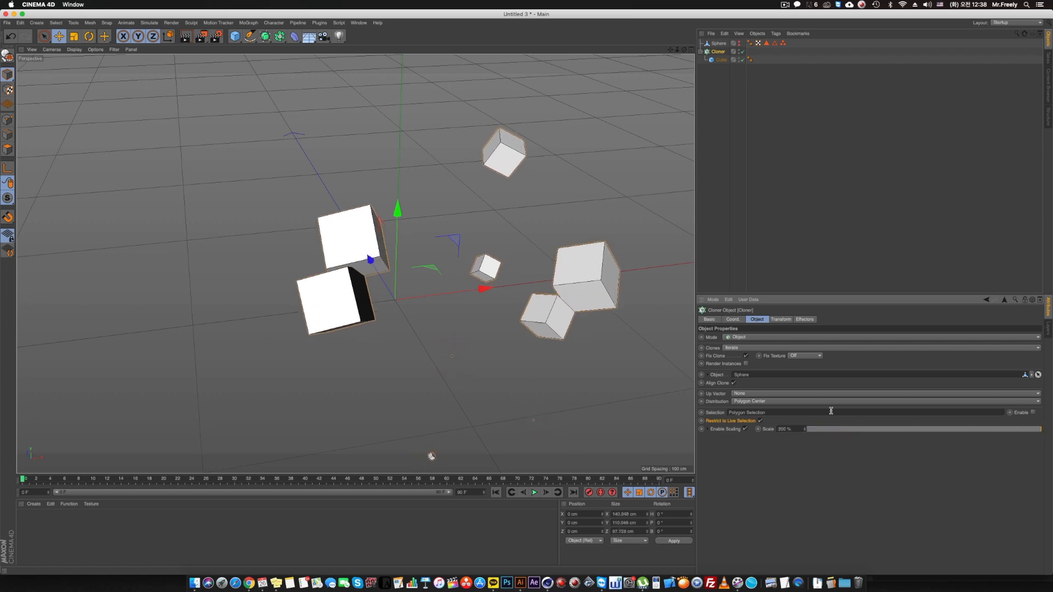
Raise the middle of the Cloner's Scale Spline with a new point and briefly show the sphere to compare clone sizes.
left_click(707, 430)
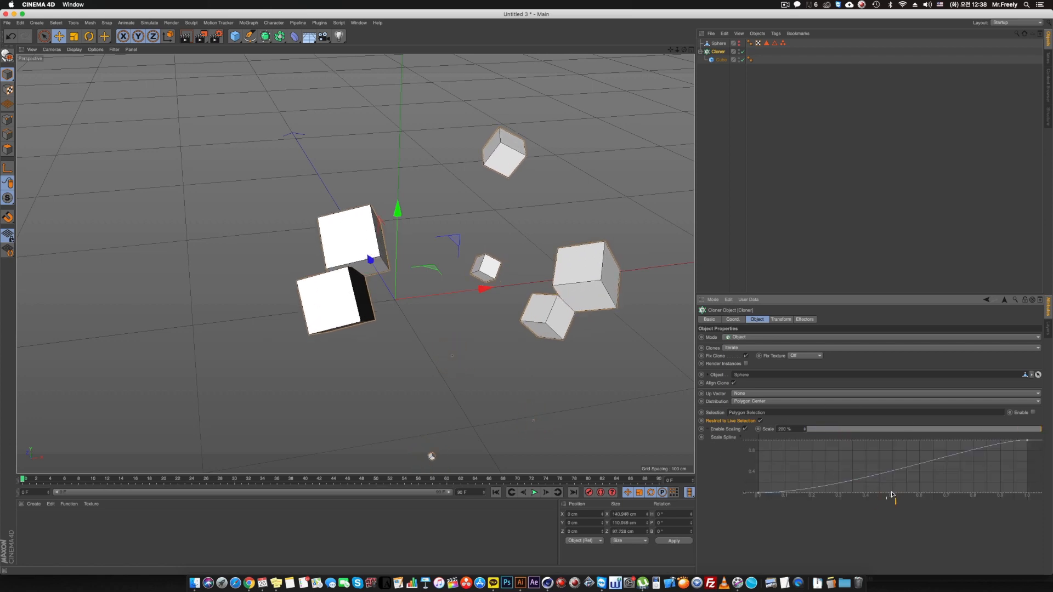
left_click_drag(881, 472, 877, 455)
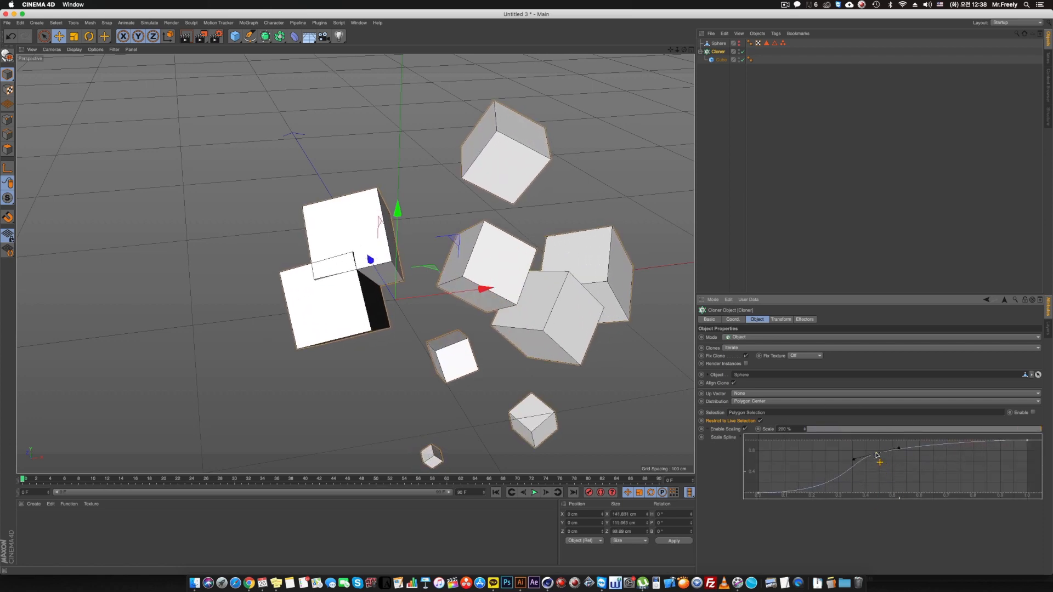
left_click(739, 44)
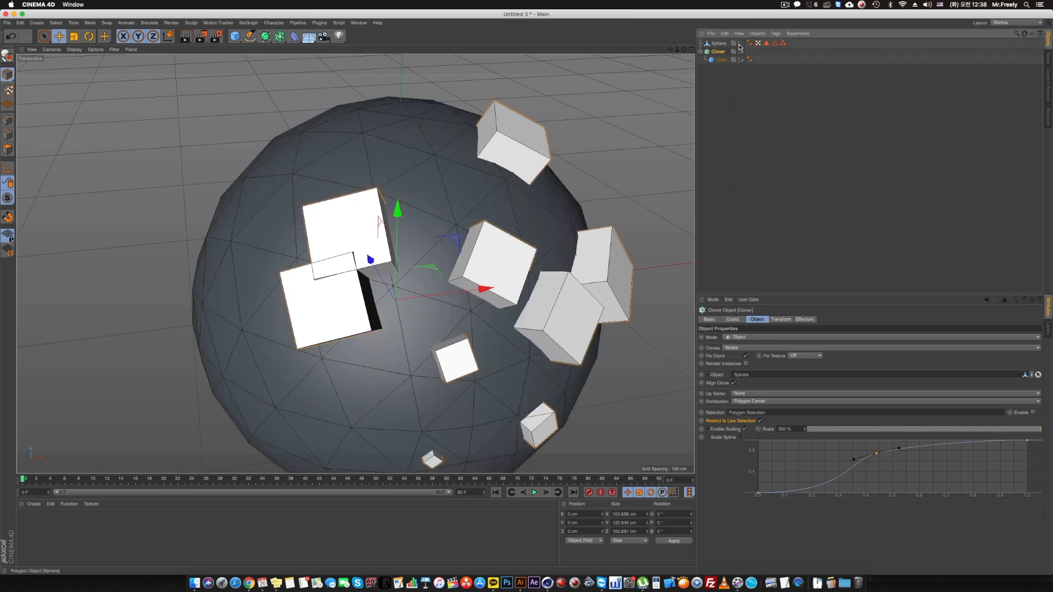
left_click(739, 44)
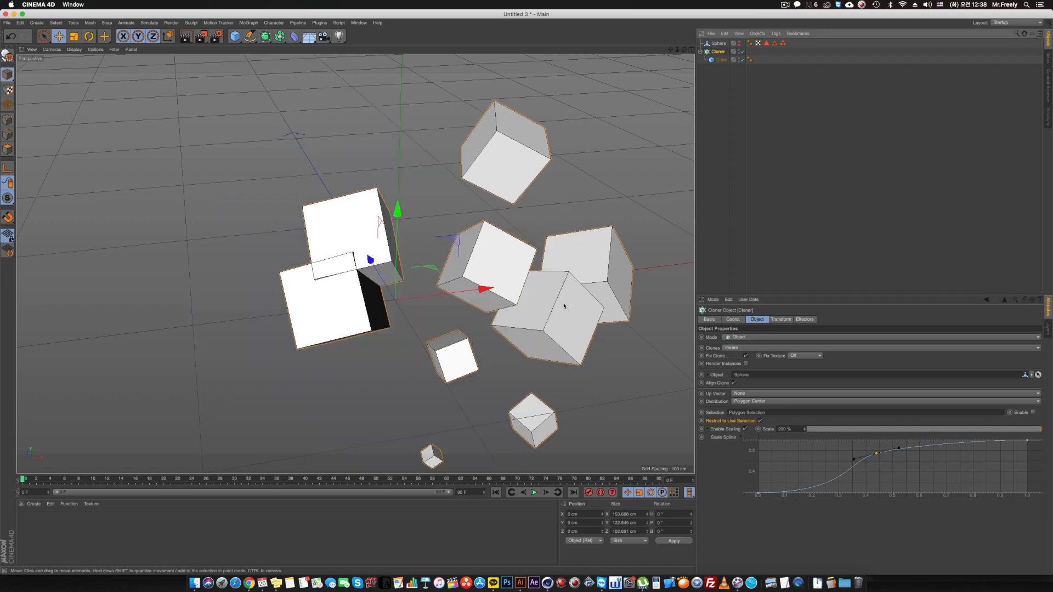
Duplicate the Cloner with its cube and rename the original "Cloner Restriction".
scroll(563, 306, "down", 4)
middle_click_drag(555, 228, 533, 216, "alt")
middle_click_drag(557, 256, 550, 272, "alt")
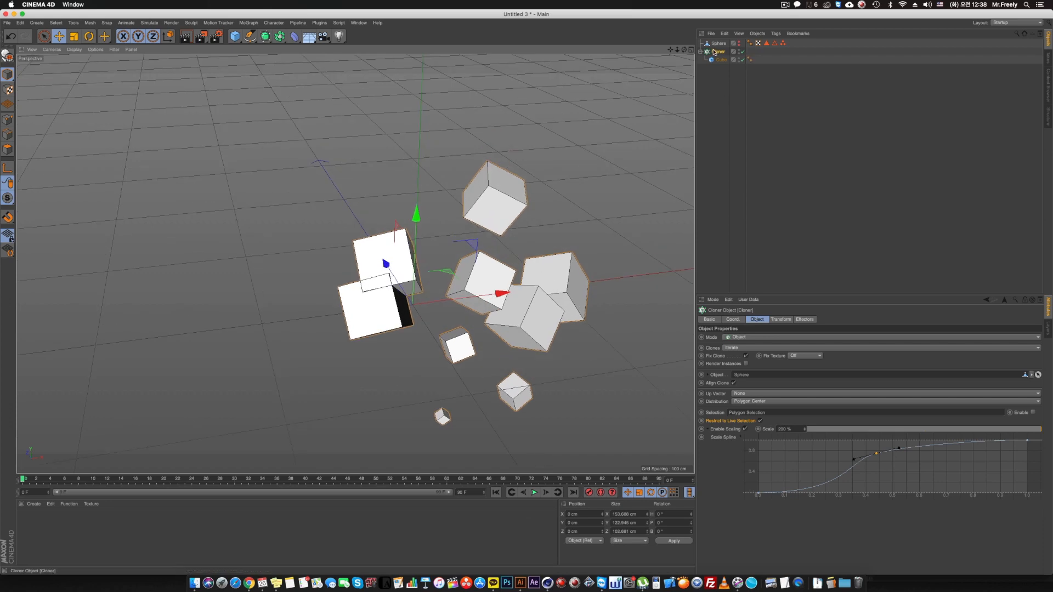
left_click_drag(707, 55, 720, 98, "ctrl")
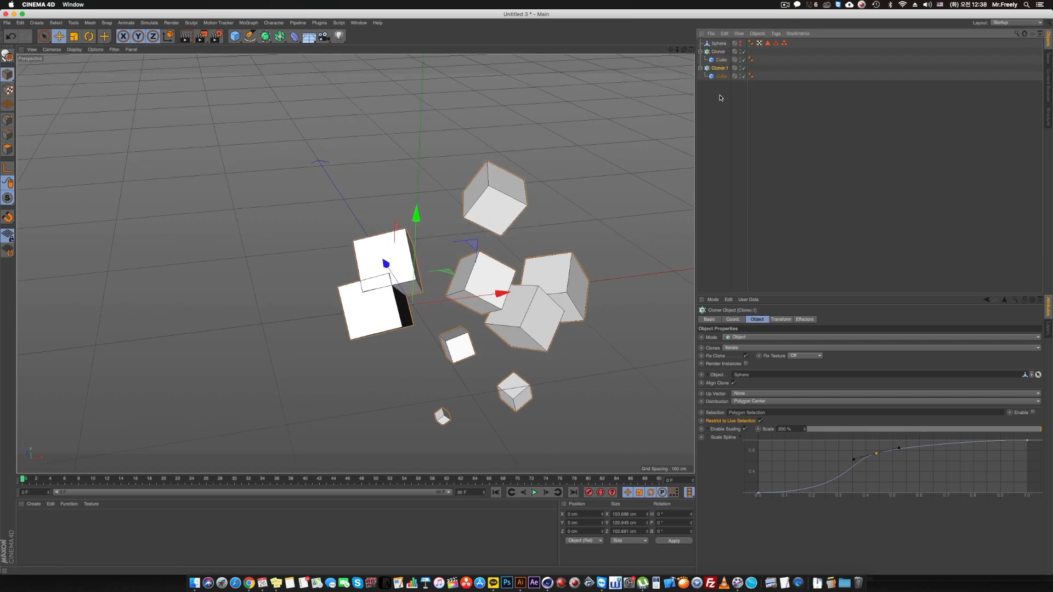
double_click(726, 52)
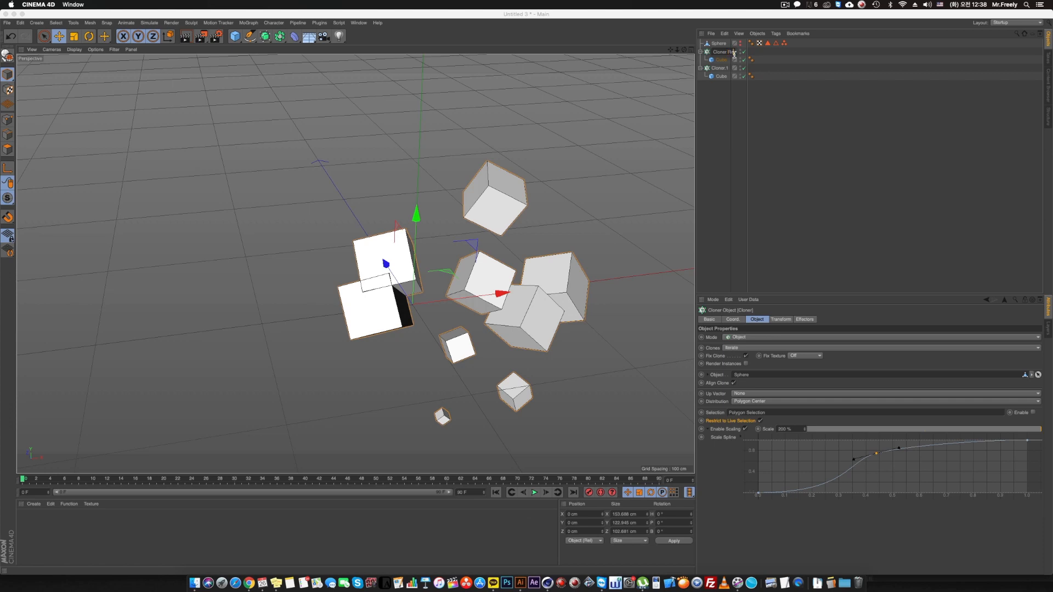
key("Return")
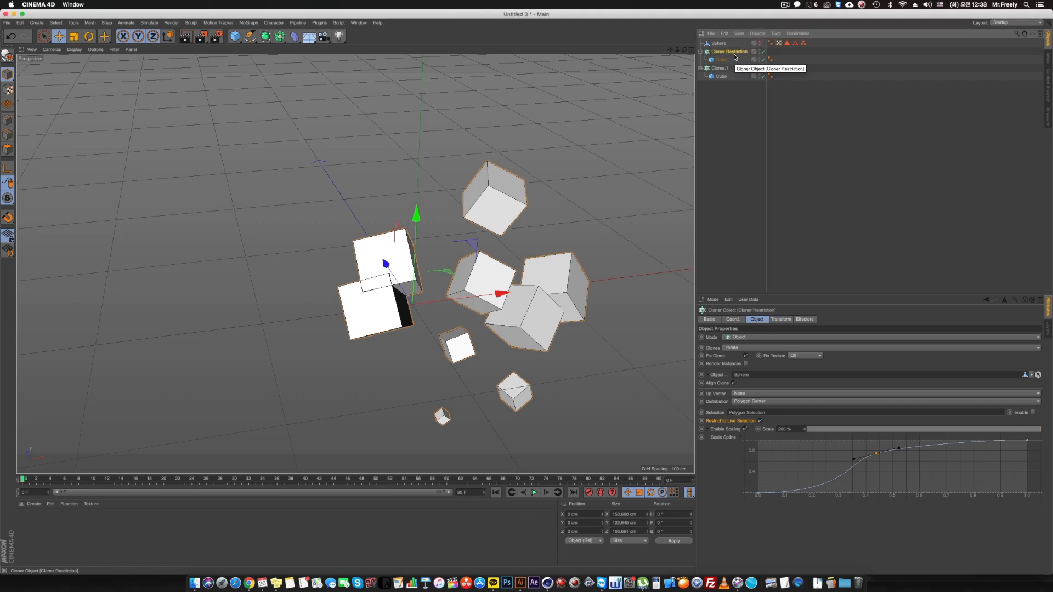
Rename the duplicate Cloner "Cloner normal" and turn off its Restrict to Live Selection option.
double_click(733, 68)
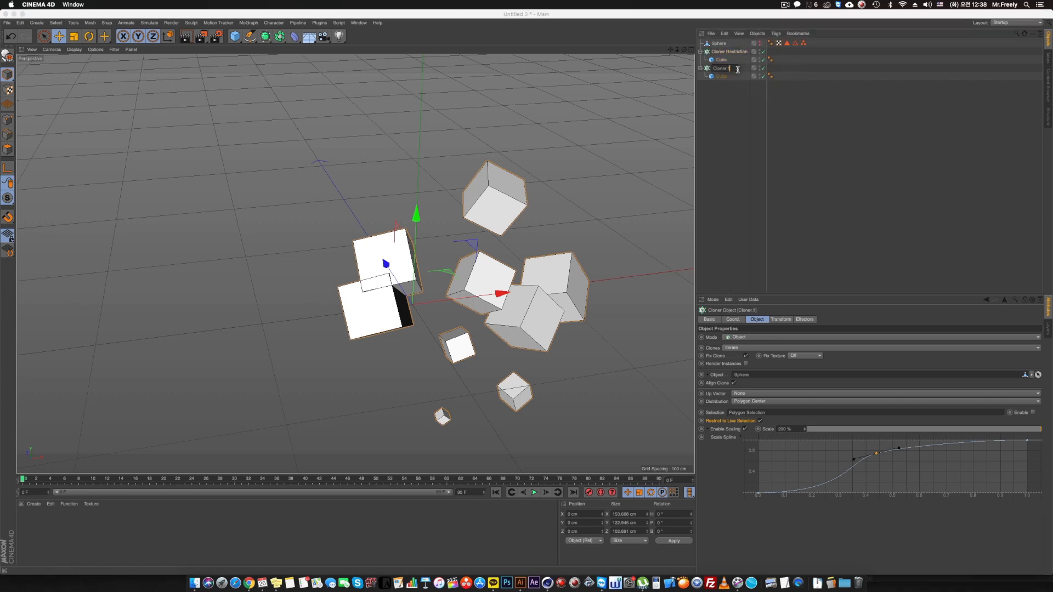
type("Cloner normal")
key("Return")
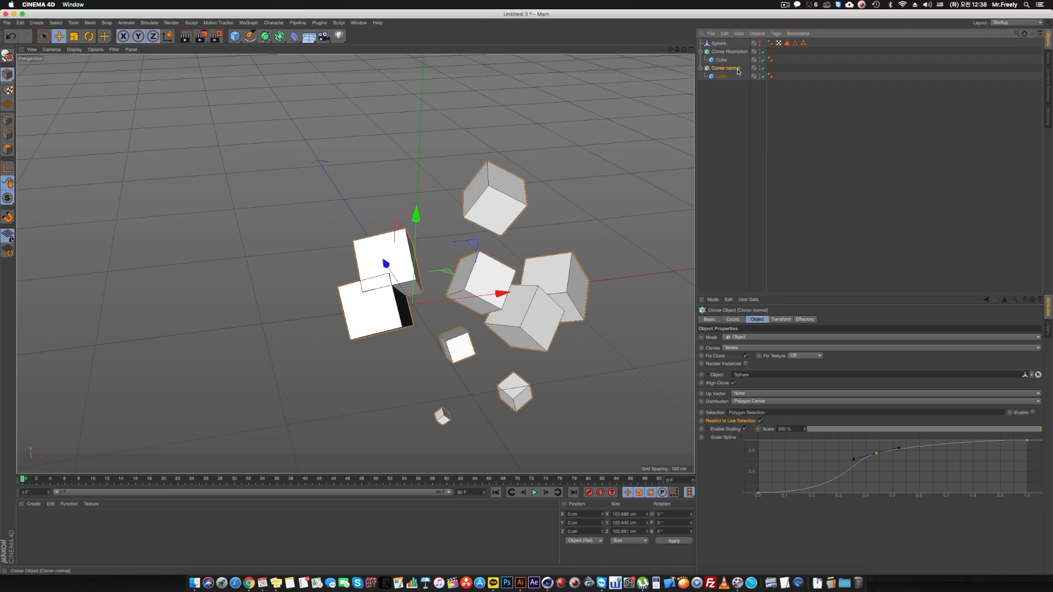
left_click(759, 420)
middle_click_drag(549, 281, 497, 227, "alt")
Set the X, Y and Z size of the cube under Cloner normal to 5 cm.
left_click(719, 77)
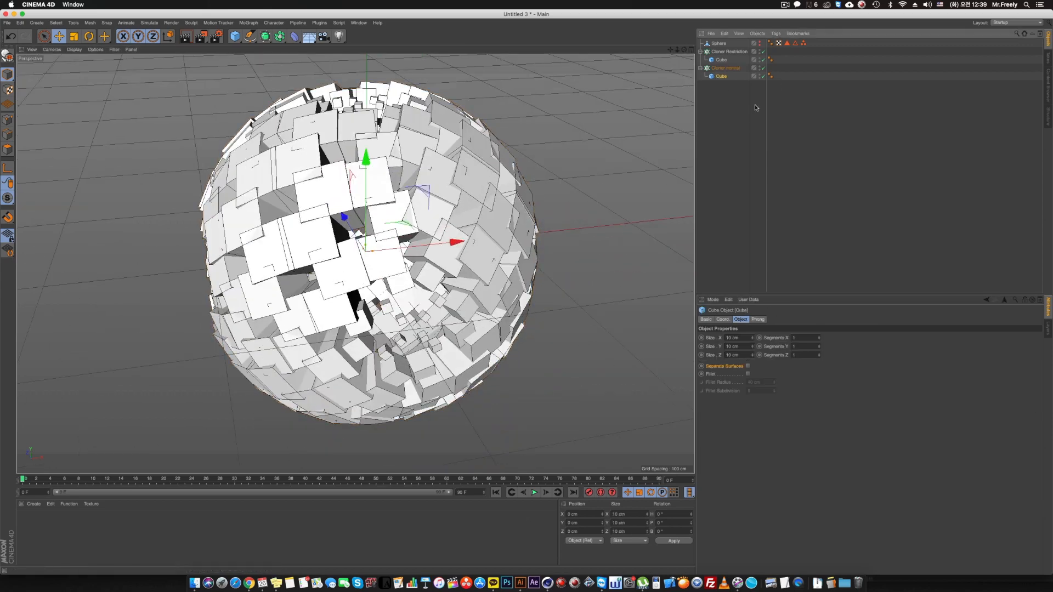
left_click(738, 338)
type("5")
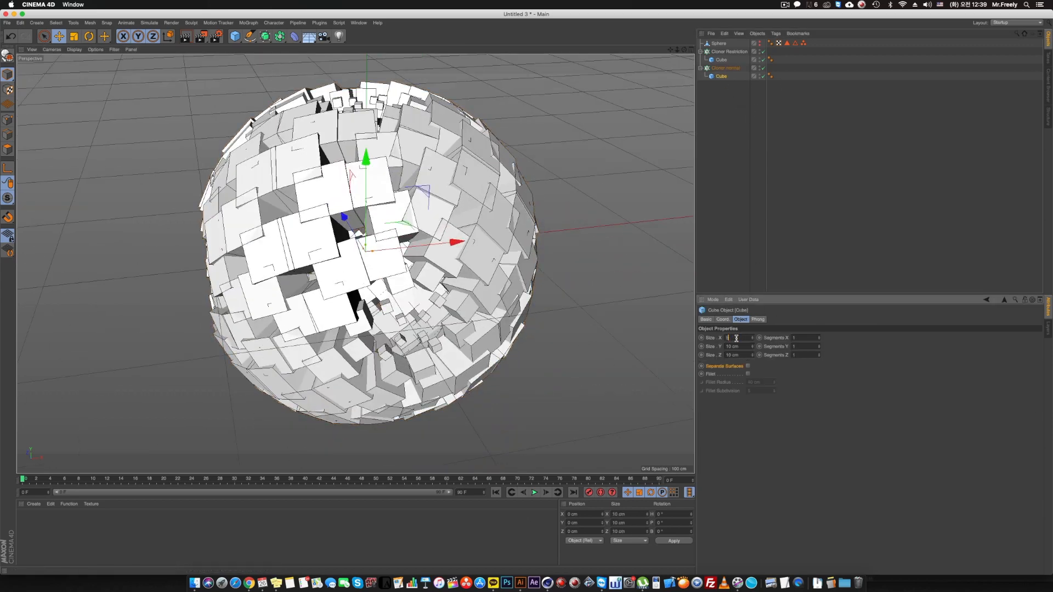
key("Tab")
type("5")
key("Tab")
type("5")
key("Return")
Render the perspective view to compare the clones of both Cloners.
middle_click_drag(560, 207, 585, 245, "alt")
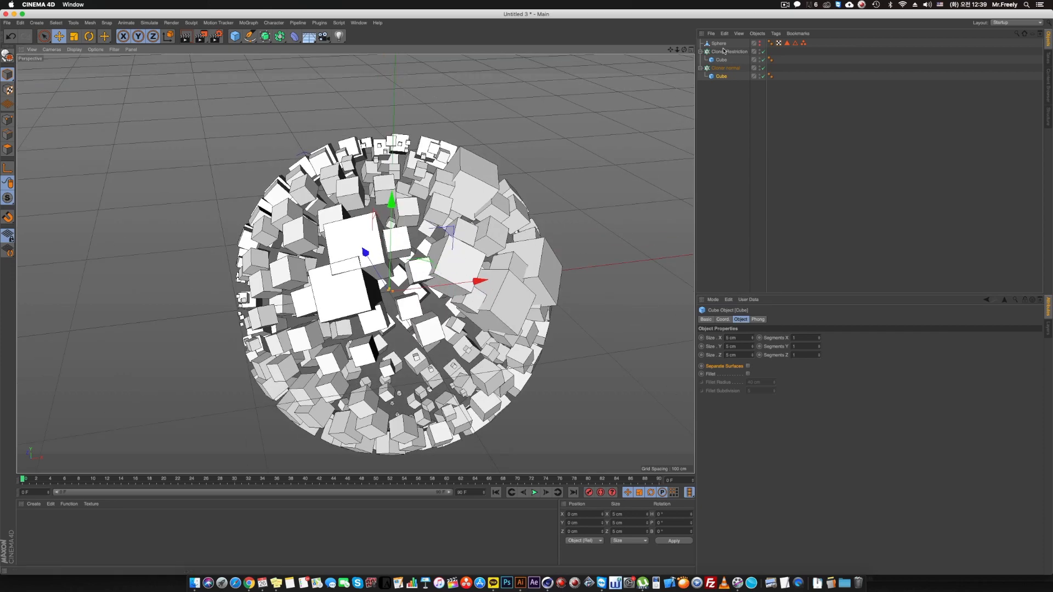
left_click_drag(451, 190, 423, 195, "alt")
key("super+r")
middle_click_drag(424, 196, 433, 204, "alt")
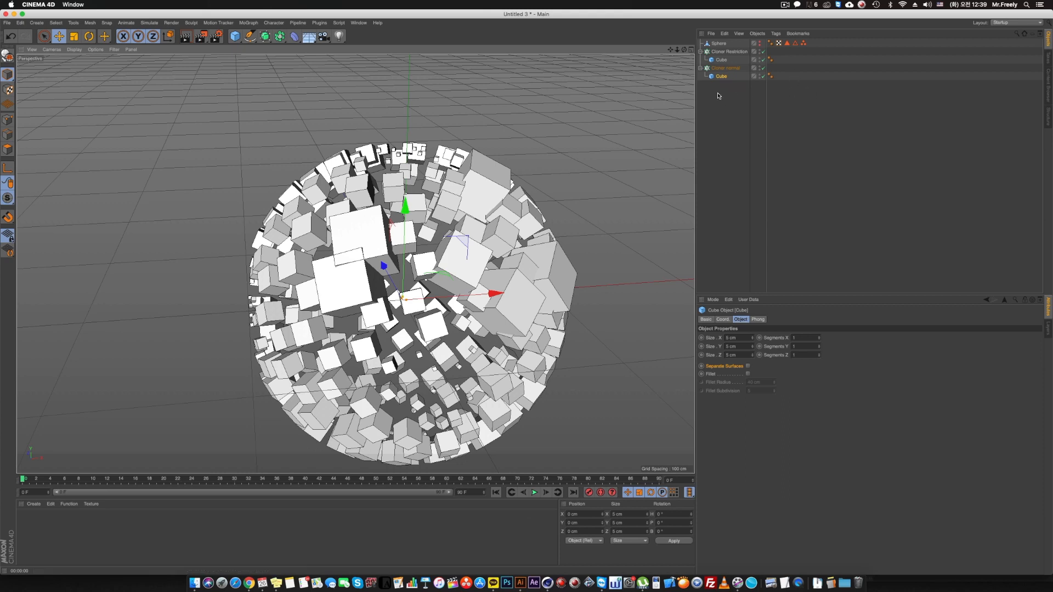
Delete the Cloner normal object.
left_click(731, 70)
key("Delete")
Clear the Selection field of Cloner Restriction and turn off Restrict to Live Selection.
left_click(730, 52)
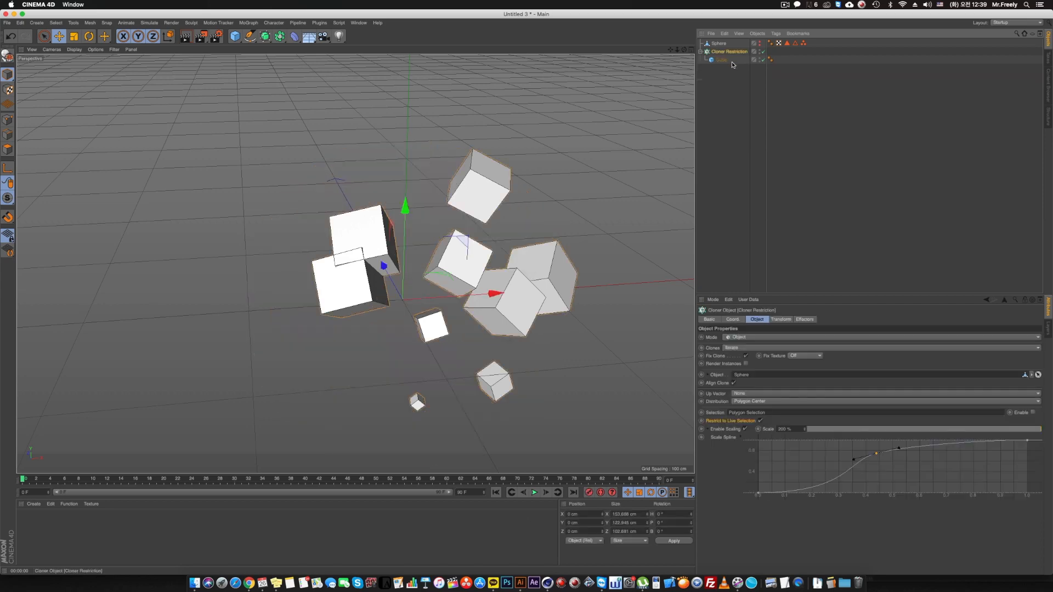
double_click(971, 411)
key("BackSpace")
left_click(760, 420)
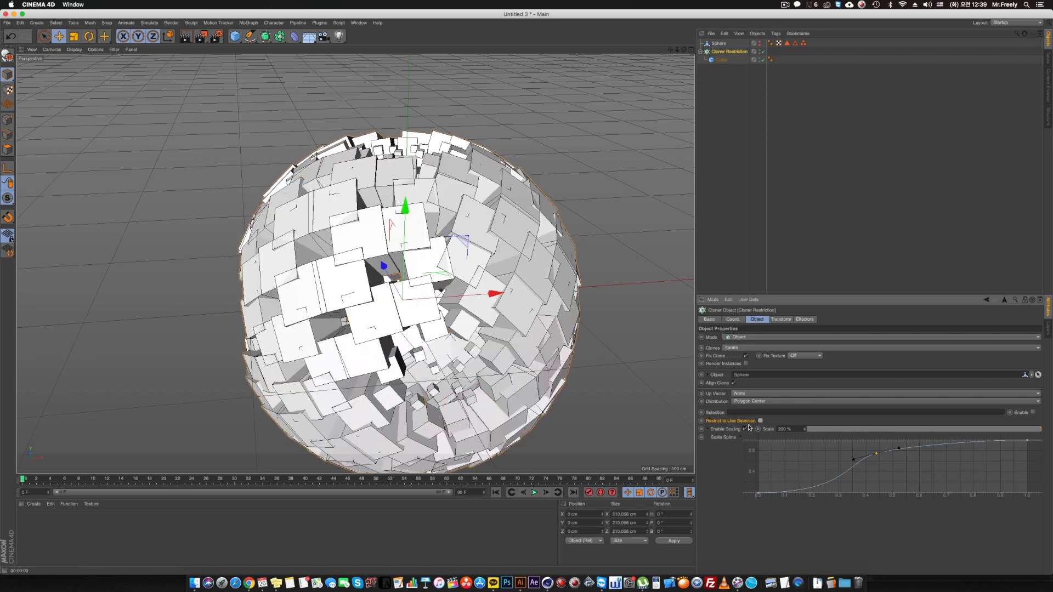
Toggle Enable Scaling off and on to compare the clones, leave it enabled, and inspect the sphere of cubes.
left_click(746, 429)
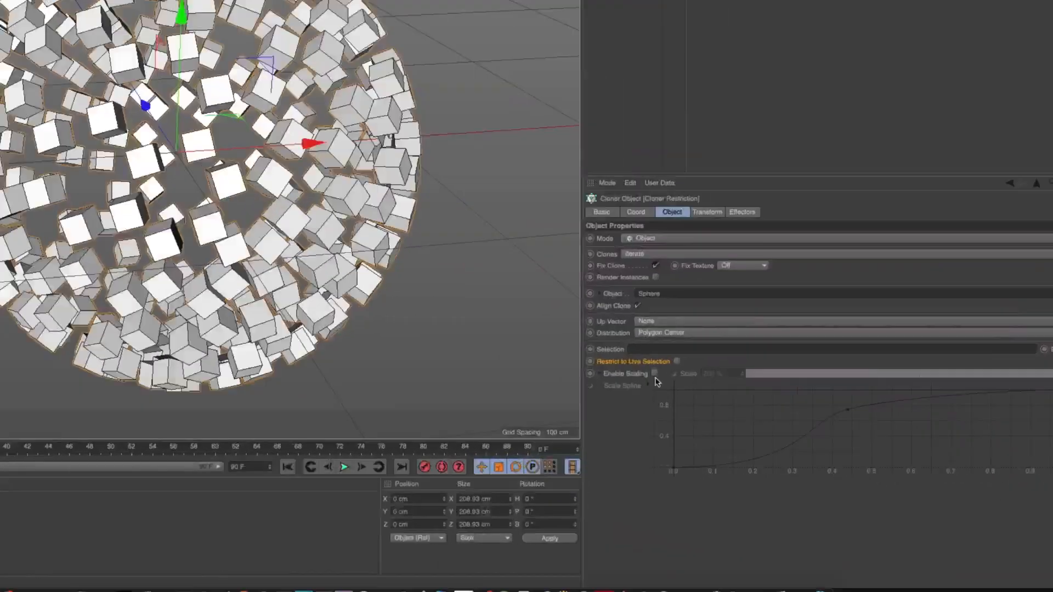
left_click(655, 374)
left_click(654, 374)
left_click(655, 374)
mouse_move(425, 311)
left_mouse_down("alt")
mouse_move(493, 311)
mouse_move(431, 313)
mouse_move(453, 286)
mouse_move(457, 301)
mouse_move(476, 289)
left_mouse_up("alt")
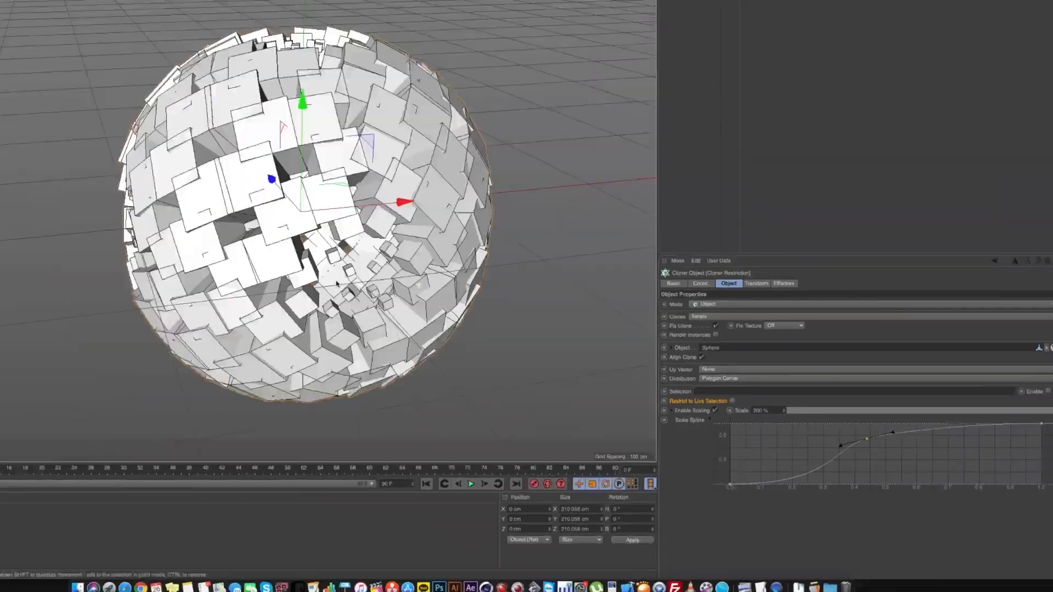
mouse_move(384, 315)
right_mouse_down("alt")
mouse_move(418, 315)
mouse_move(373, 317)
right_mouse_up("alt")
left_click_drag(373, 316, 366, 331, "alt")
middle_click_drag(366, 331, 411, 270, "alt")
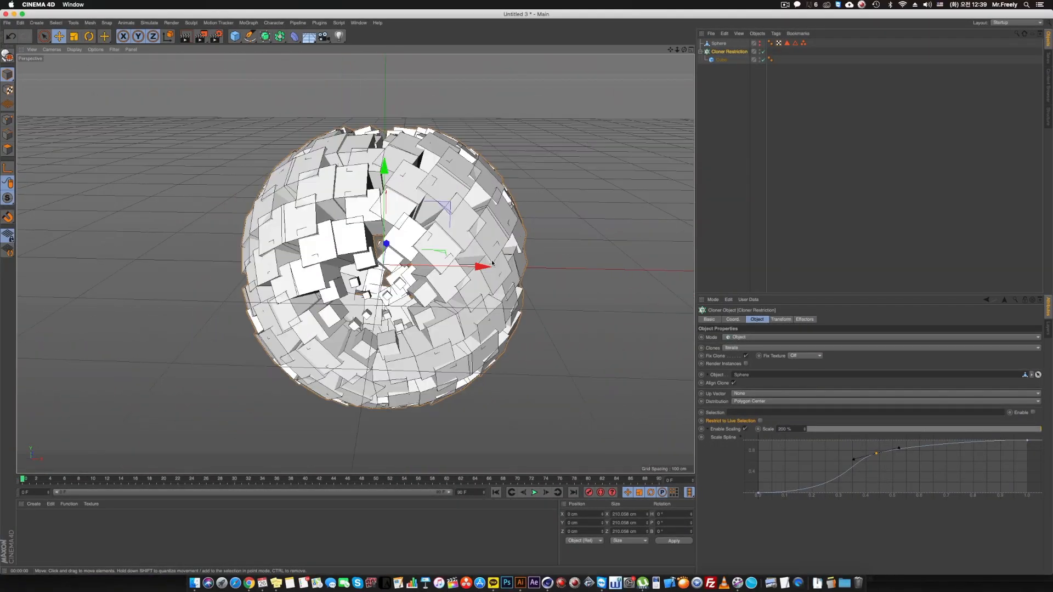
Delete the existing sphere and create a new sphere as an editable polygon object in its place.
left_click(718, 44)
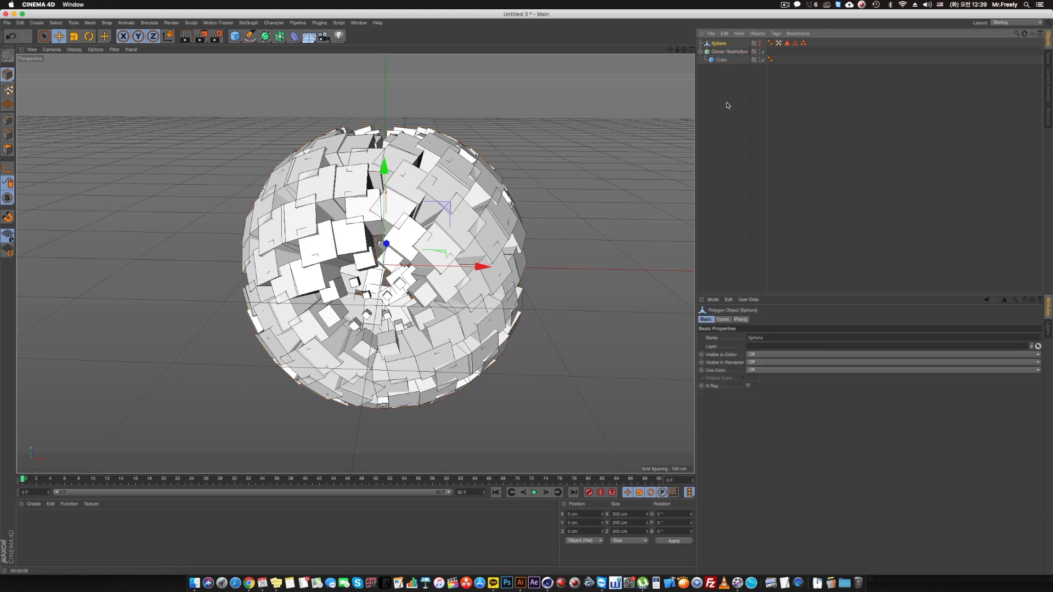
key("Delete")
mouse_move(235, 36)
left_mouse_down()
mouse_move(357, 75)
mouse_move(387, 68)
left_mouse_up()
left_click_drag(451, 216, 321, 209, "alt")
middle_click_drag(560, 163, 538, 149, "alt")
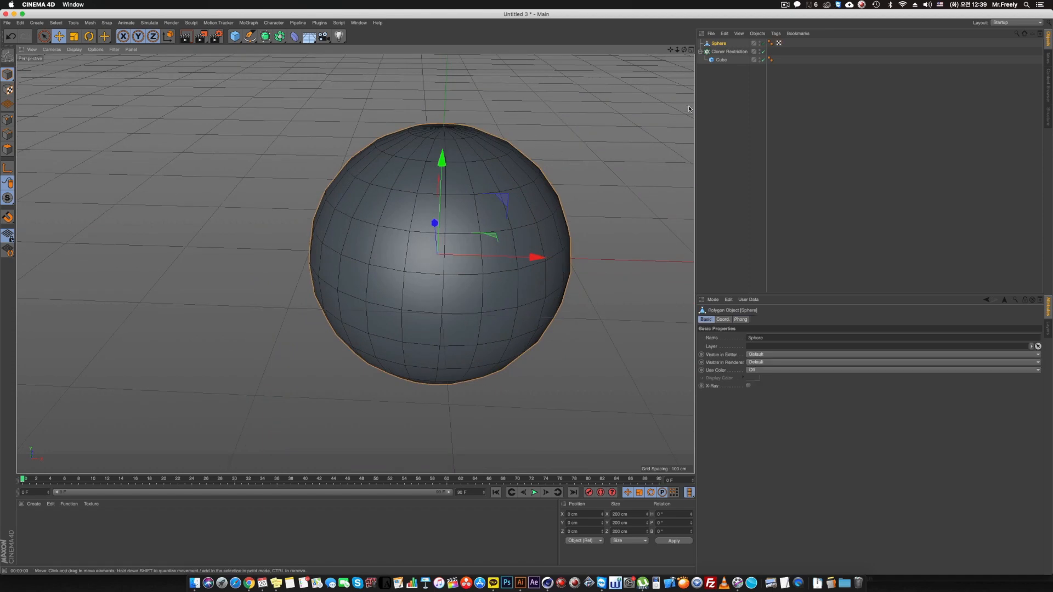
Assign the new sphere as the distribution object of Cloner Restriction.
left_click(729, 51)
left_click_drag(718, 43, 771, 376)
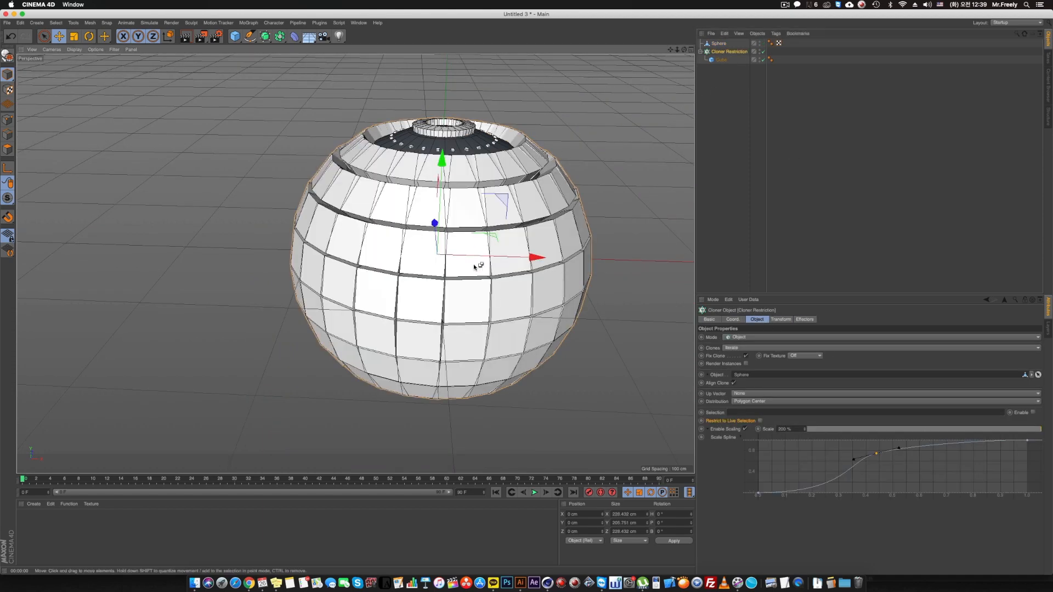
left_click_drag(476, 267, 474, 279, "alt")
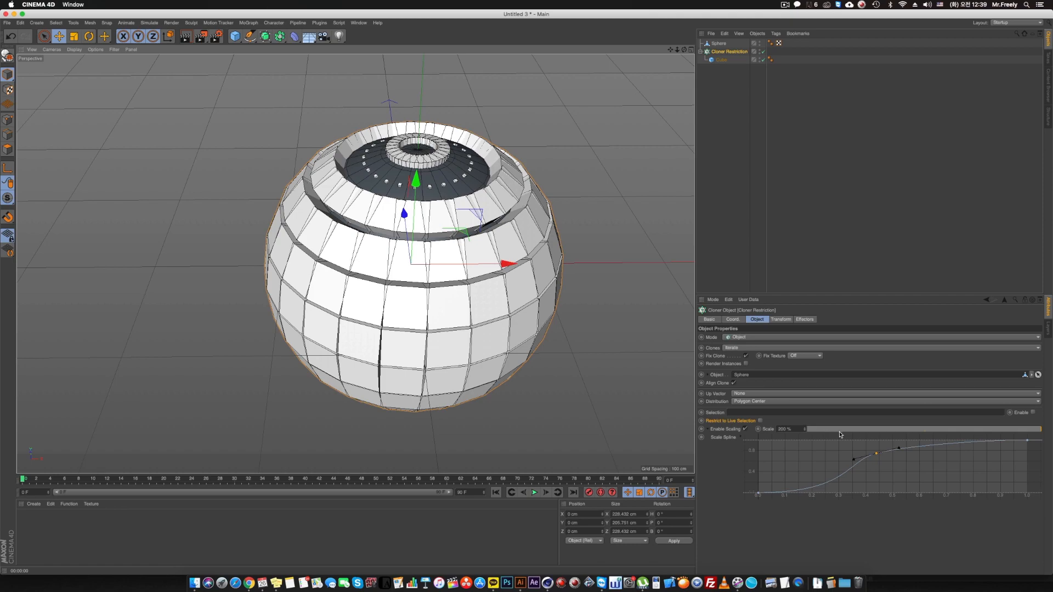
Reduce the Cloner's Scale to about 65% and inspect the clones on the sphere from below.
left_click_drag(1021, 432, 883, 439)
left_click_drag(422, 219, 330, 224, "alt")
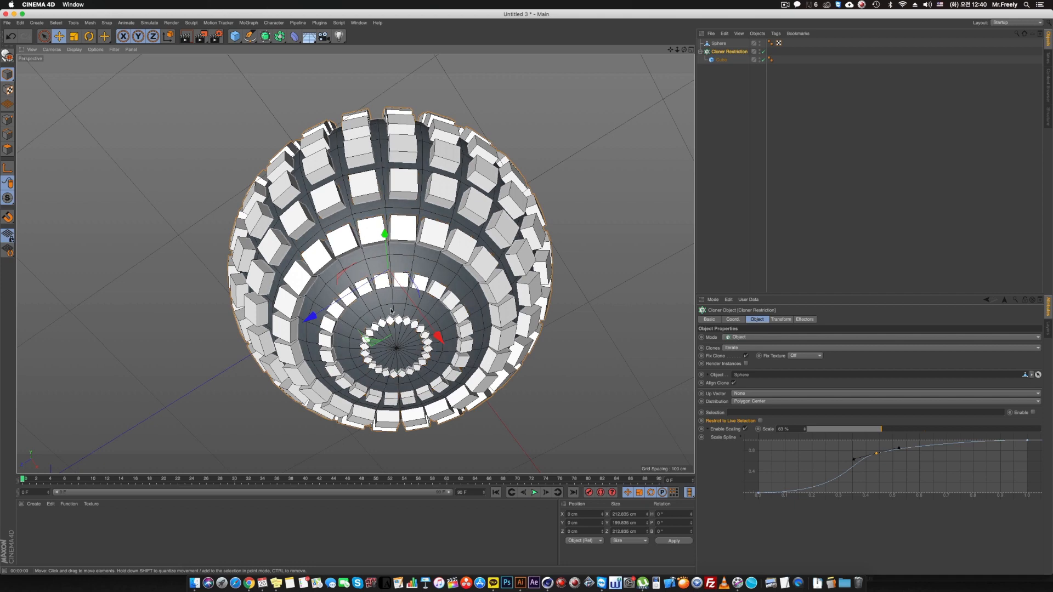
left_click_drag(390, 310, 389, 356, "alt")
middle_click_drag(389, 318, 386, 370, "alt")
Move the middle point of the Scale Spline lower and further along the curve to shrink the mid-range clones.
mouse_move(876, 454)
left_mouse_down()
mouse_move(891, 486)
mouse_move(865, 480)
mouse_move(901, 480)
left_mouse_up()
middle_click_drag(391, 263, 386, 307, "alt")
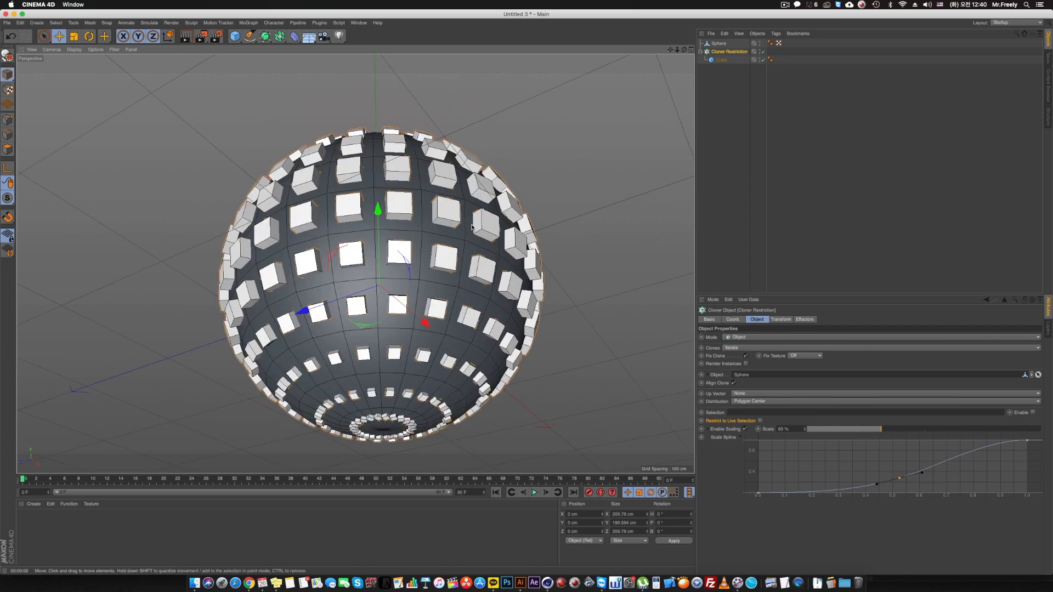
left_click_drag(386, 296, 380, 362, "alt")
middle_click_drag(378, 296, 388, 356, "alt")
Hide the sphere in the editor and renderer and examine the remaining clones from several angles.
double_click(760, 43, "alt")
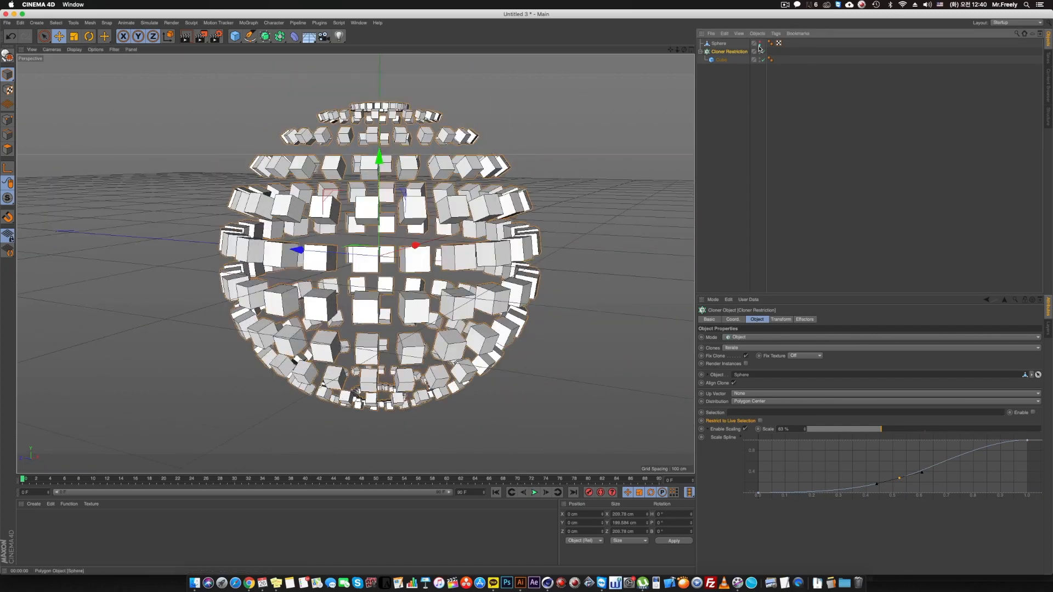
left_click_drag(311, 170, 327, 234, "alt")
middle_click_drag(327, 235, 373, 359, "alt")
left_click_drag(373, 329, 368, 258, "alt")
middle_click_drag(368, 230, 415, 317, "alt")
mouse_move(422, 127)
left_mouse_down("alt")
mouse_move(438, 205)
mouse_move(436, 143)
left_mouse_up("alt")
middle_click_drag(471, 274, 351, 263, "alt")
mouse_move(351, 268)
left_mouse_down("alt")
mouse_move(335, 273)
mouse_move(330, 250)
left_mouse_up("alt")
middle_click_drag(329, 250, 415, 285, "alt")
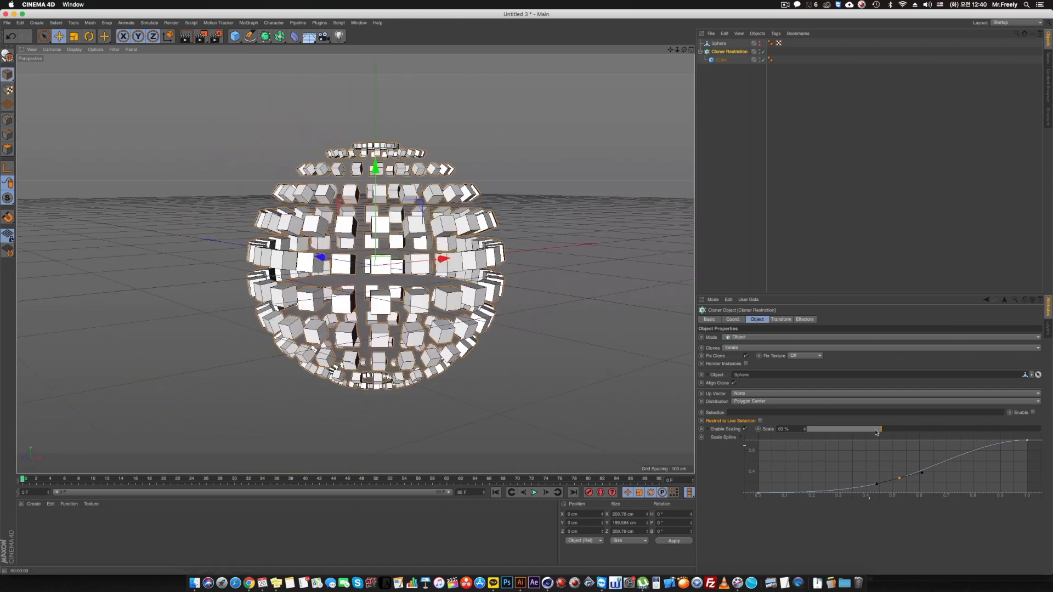
Try other Scale values on the Cloner and restore about 65%.
left_click_drag(884, 432, 966, 439)
mouse_move(810, 429)
left_mouse_down()
mouse_move(1036, 430)
mouse_move(809, 430)
mouse_move(1015, 430)
mouse_move(881, 430)
left_mouse_up()
left_click_drag(522, 322, 470, 277, "alt")
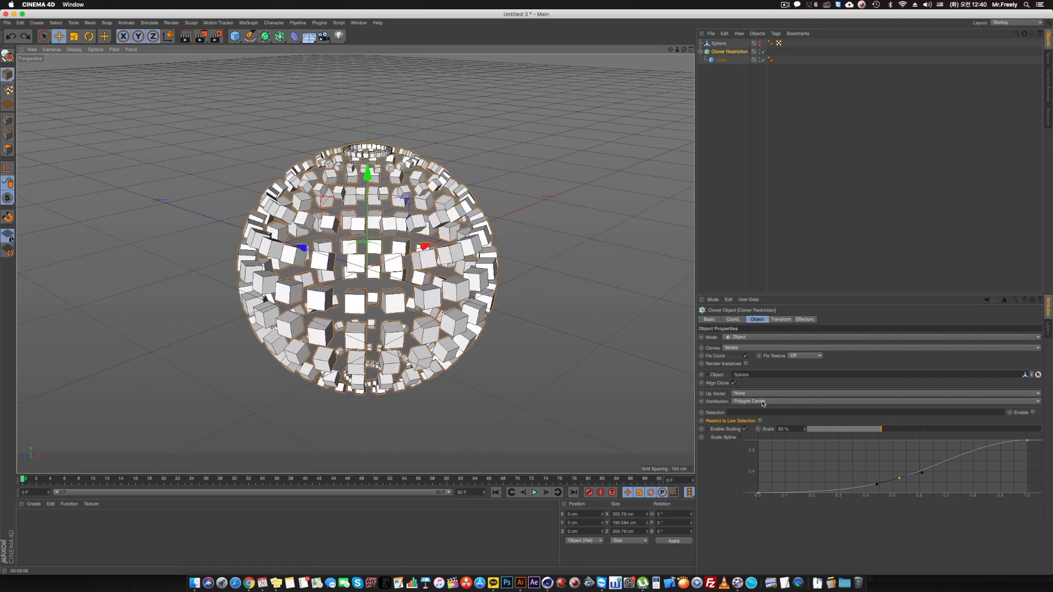
left_click_drag(460, 271, 436, 254, "alt")
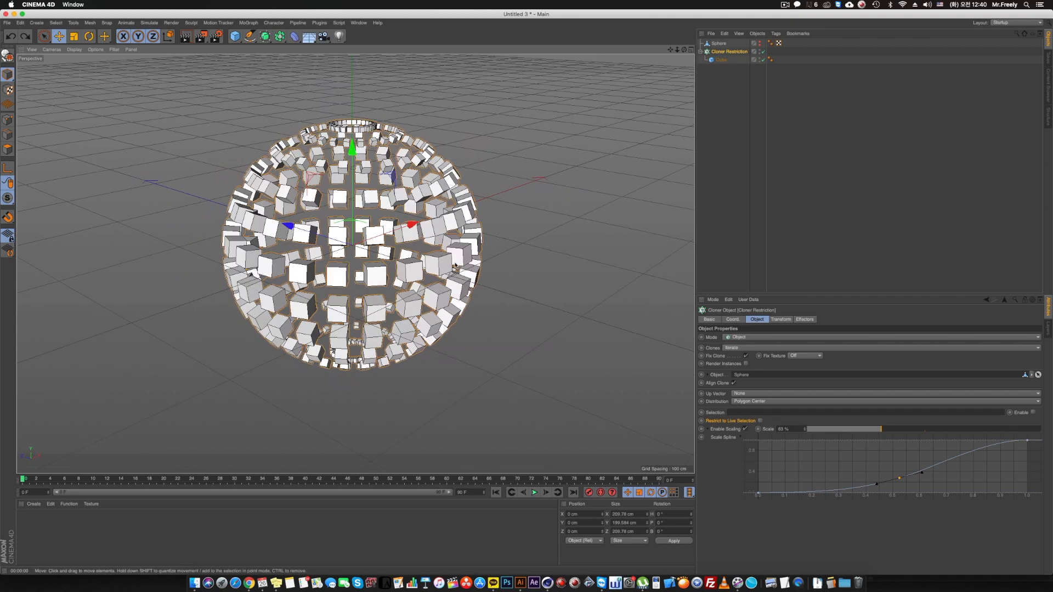
left_click_drag(395, 238, 403, 242, "alt")
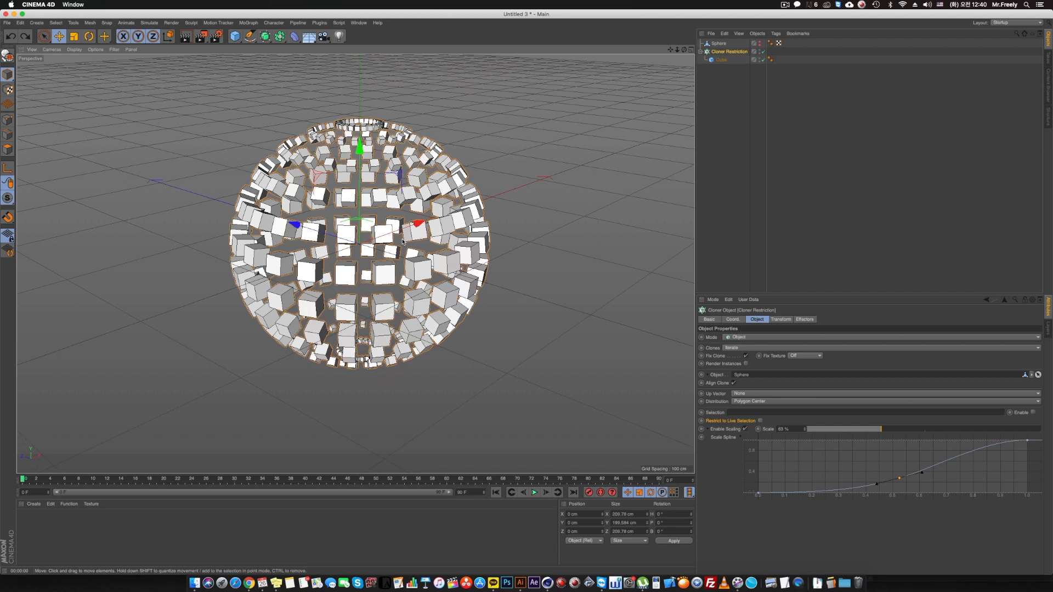
left_click_drag(394, 240, 415, 256, "alt")
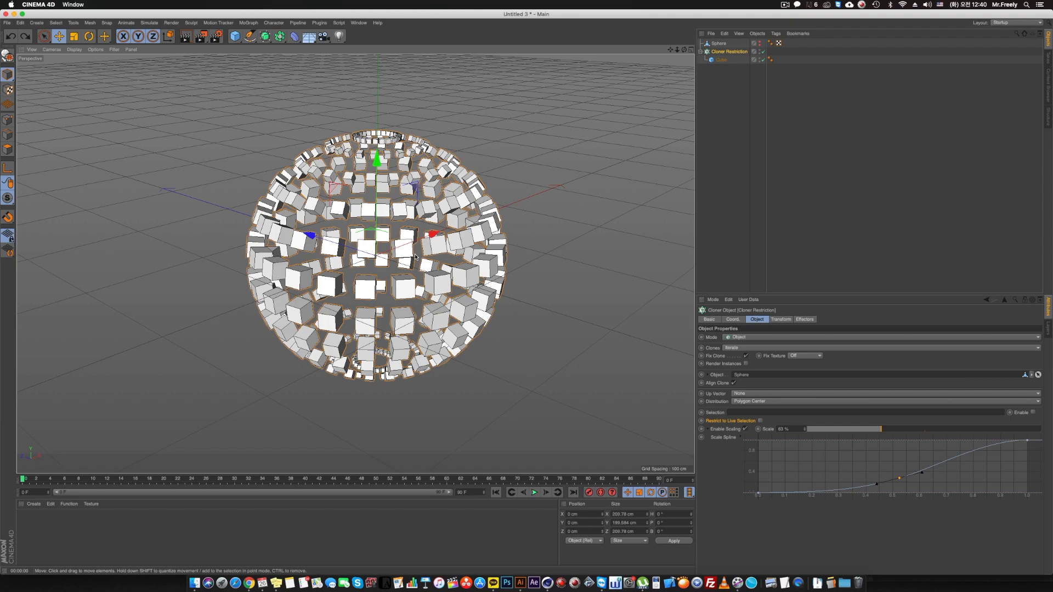
left_click_drag(400, 238, 371, 227, "alt")
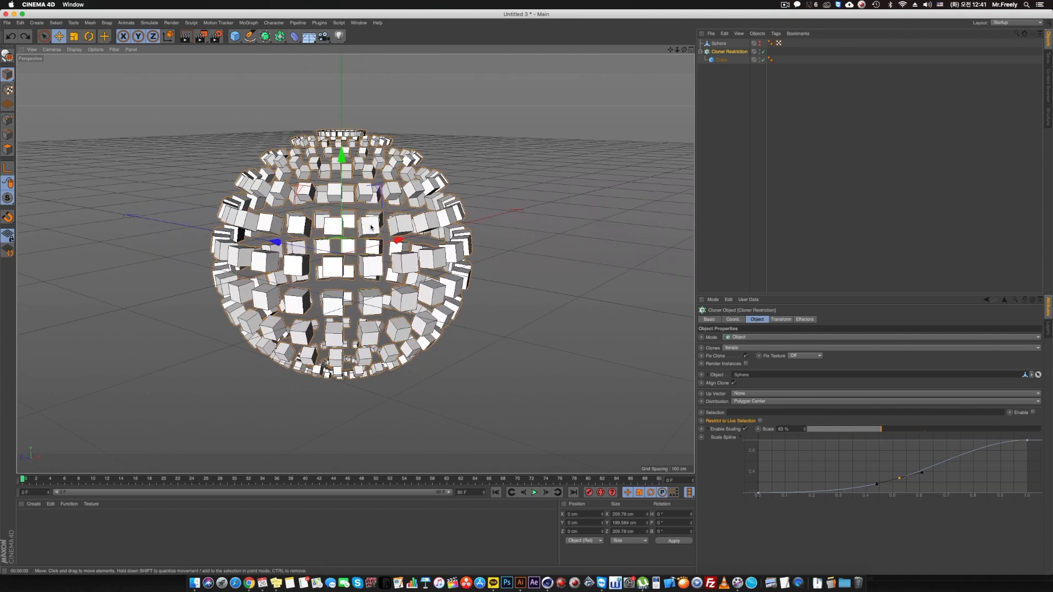
right_click_drag(371, 227, 412, 239, "alt")
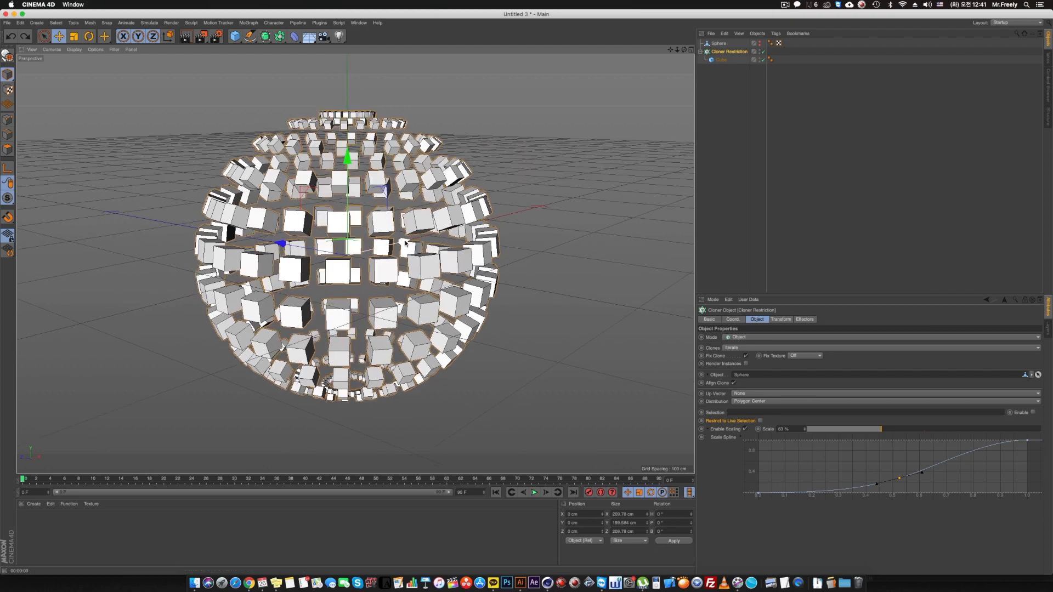
scroll(406, 237, "up", 3)
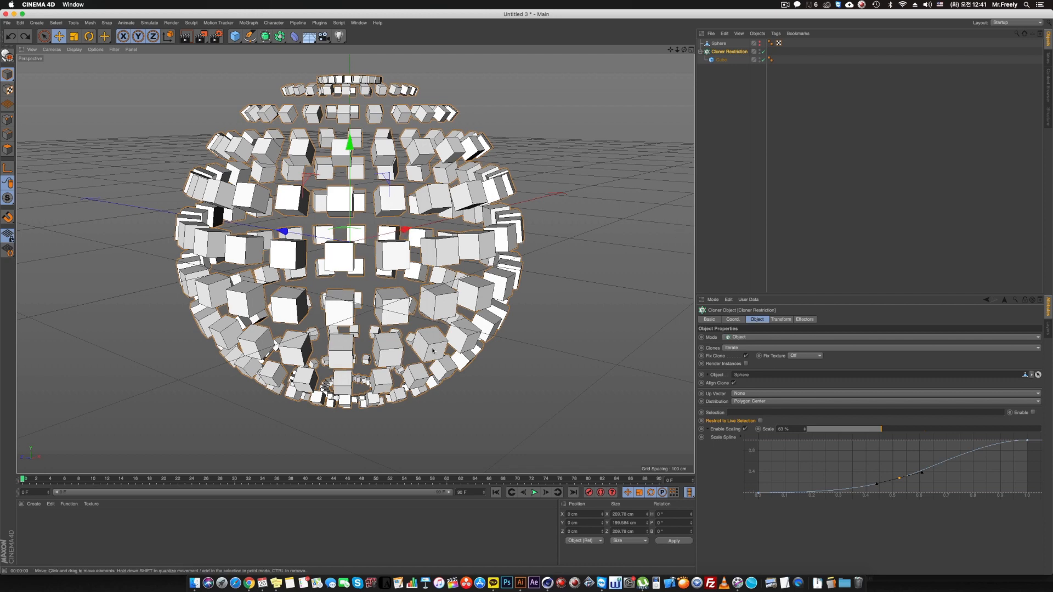
middle_click_drag(388, 354, 395, 362, "alt")
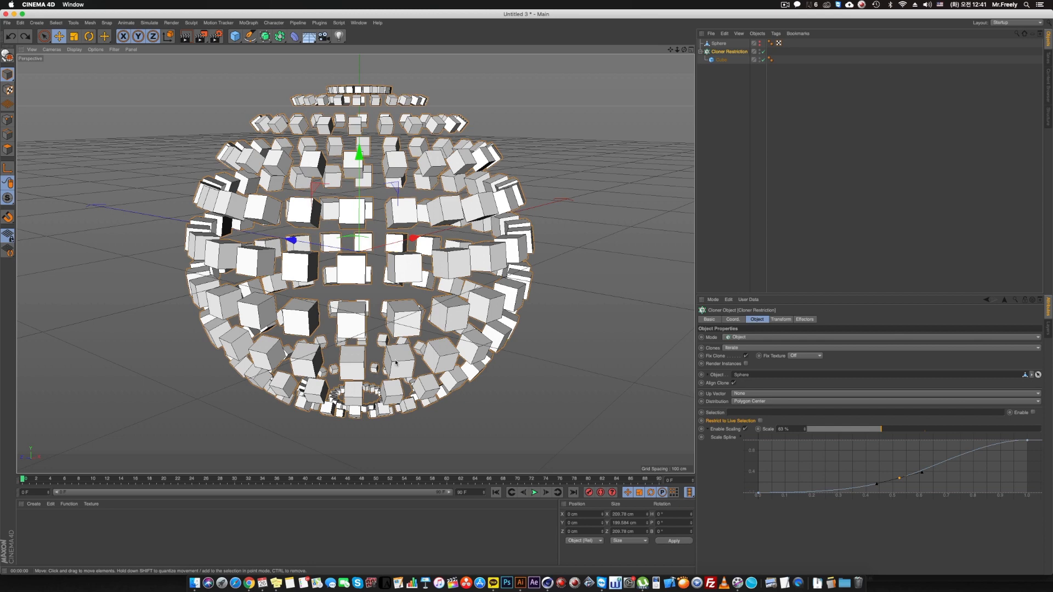
middle_click_drag(459, 362, 374, 314, "alt")
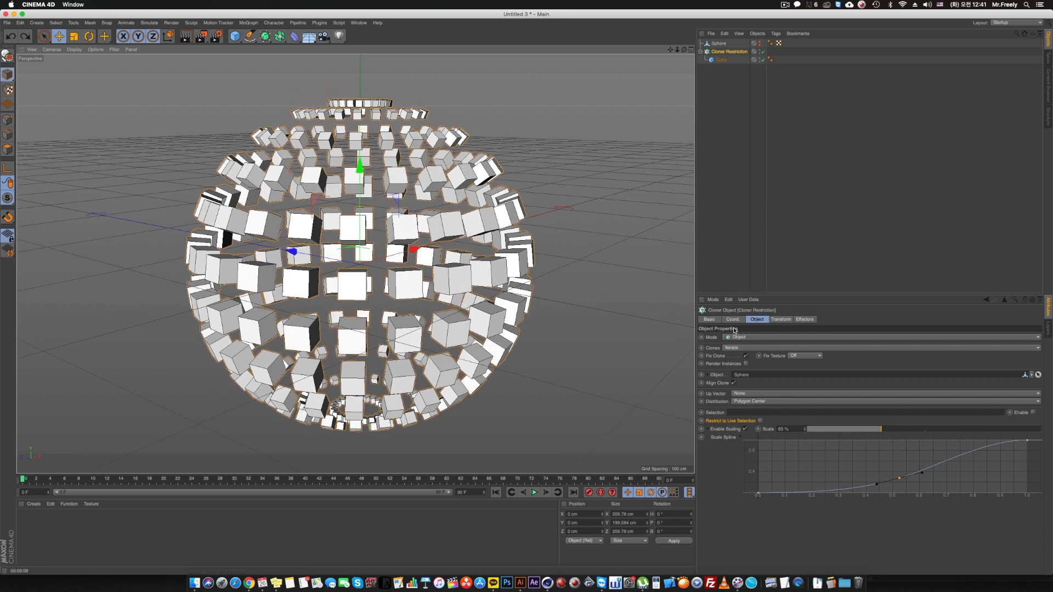
left_click(759, 402)
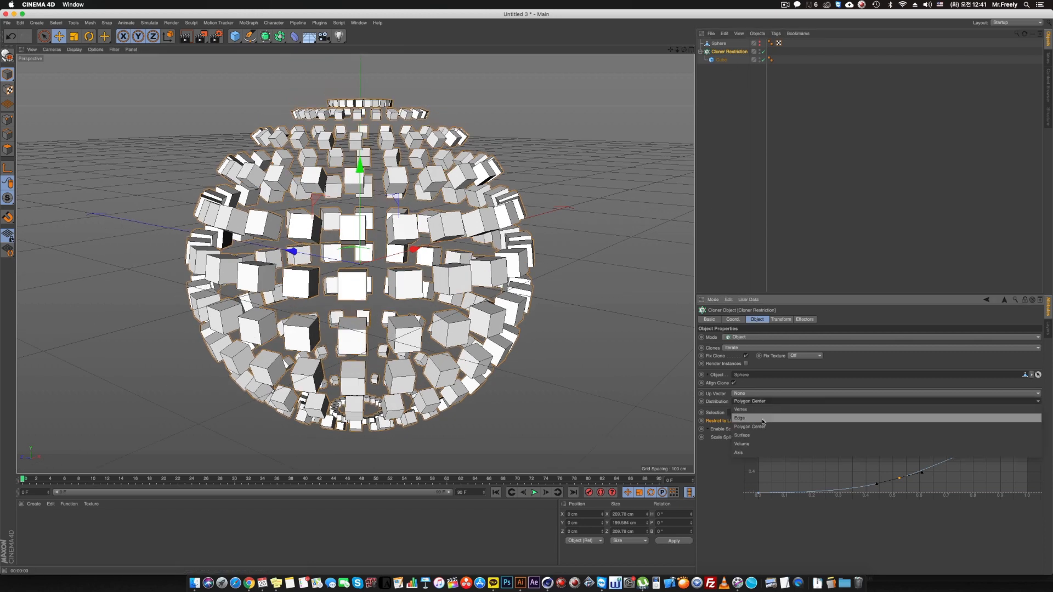
left_click(772, 289)
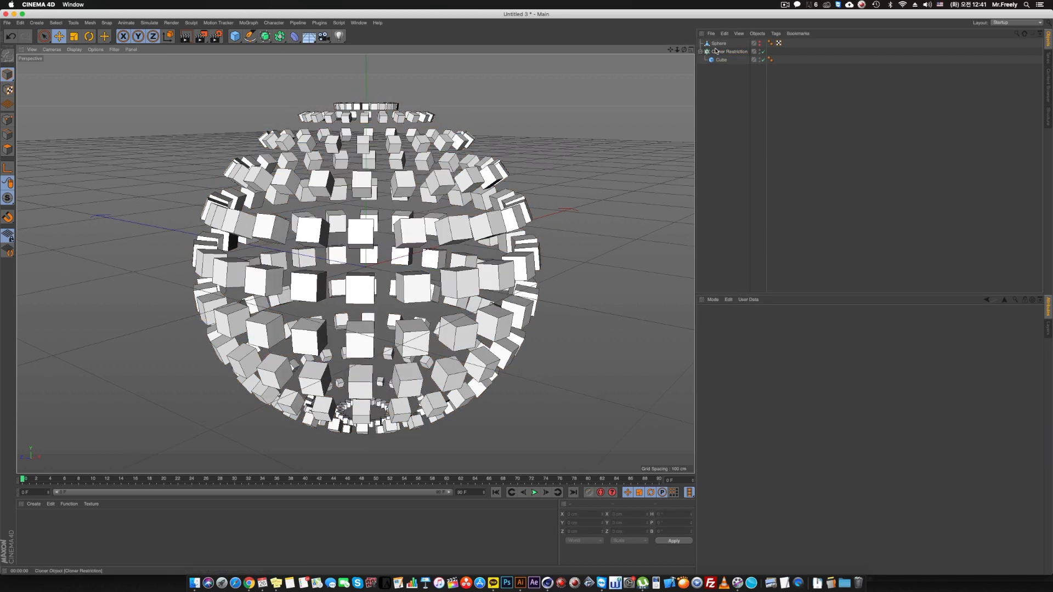
left_click(725, 52)
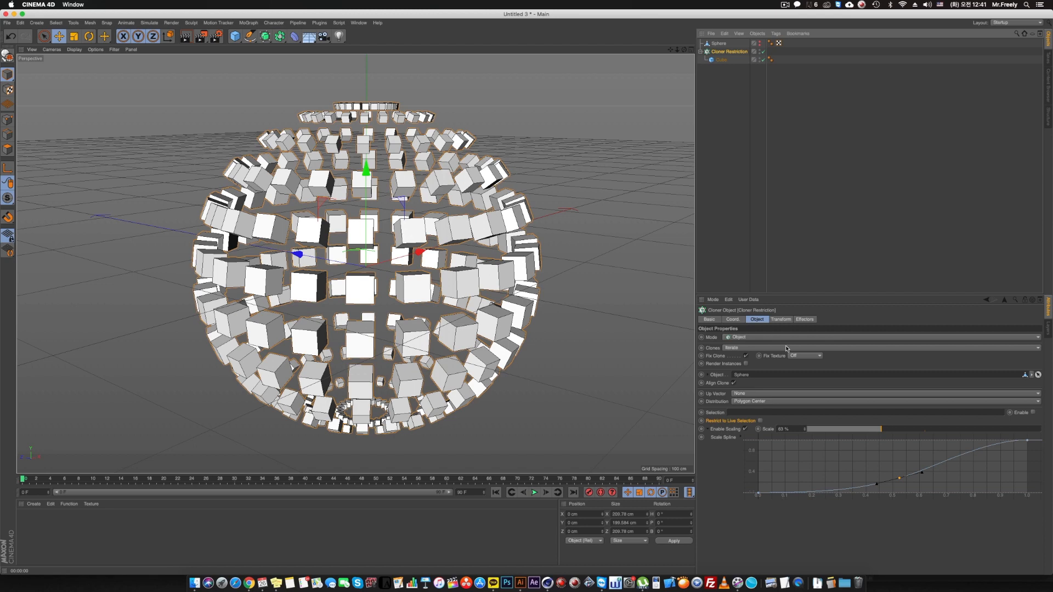
Remove the sphere from the scene, restoring the deleted cube under the Cloner.
left_click(721, 60)
key("Delete")
left_click(718, 43)
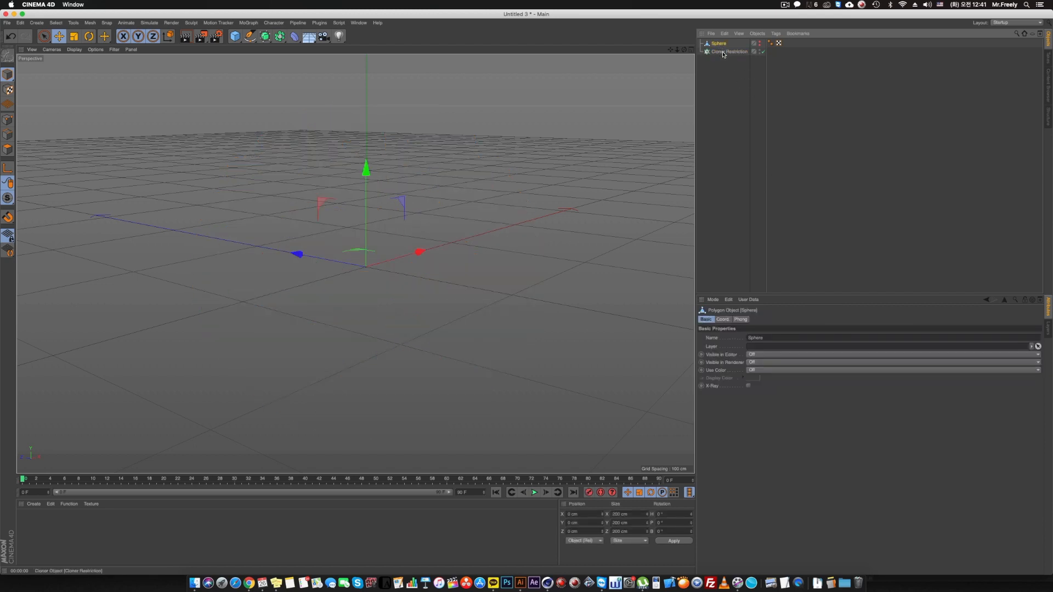
key("super+z")
key("super+z")
key("super+z")
key("super+z")
key("super+z")
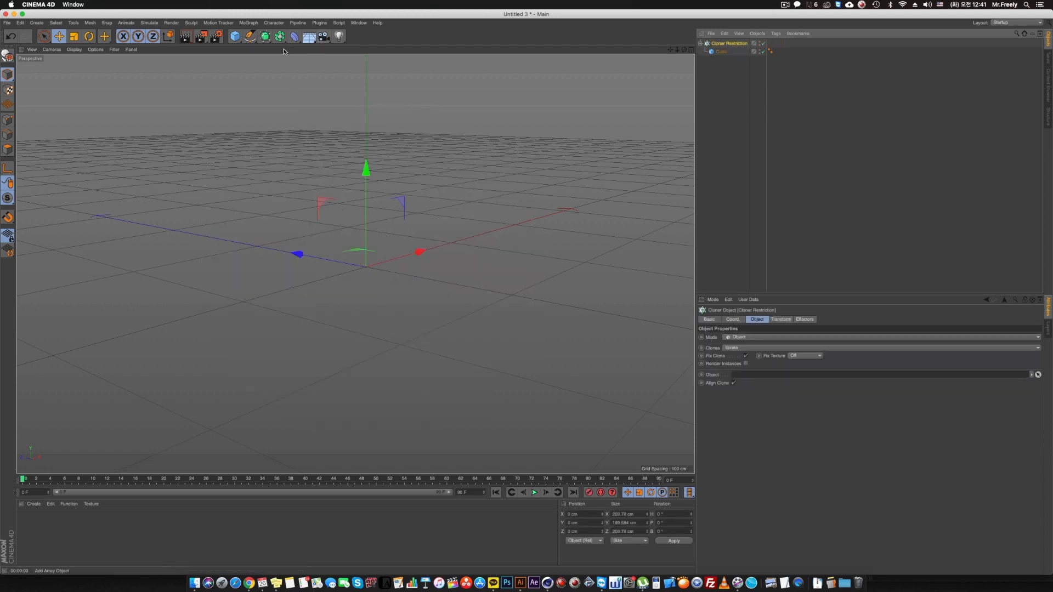
Add a Star spline and reduce it to 5 points.
left_click(250, 35)
left_click(390, 47)
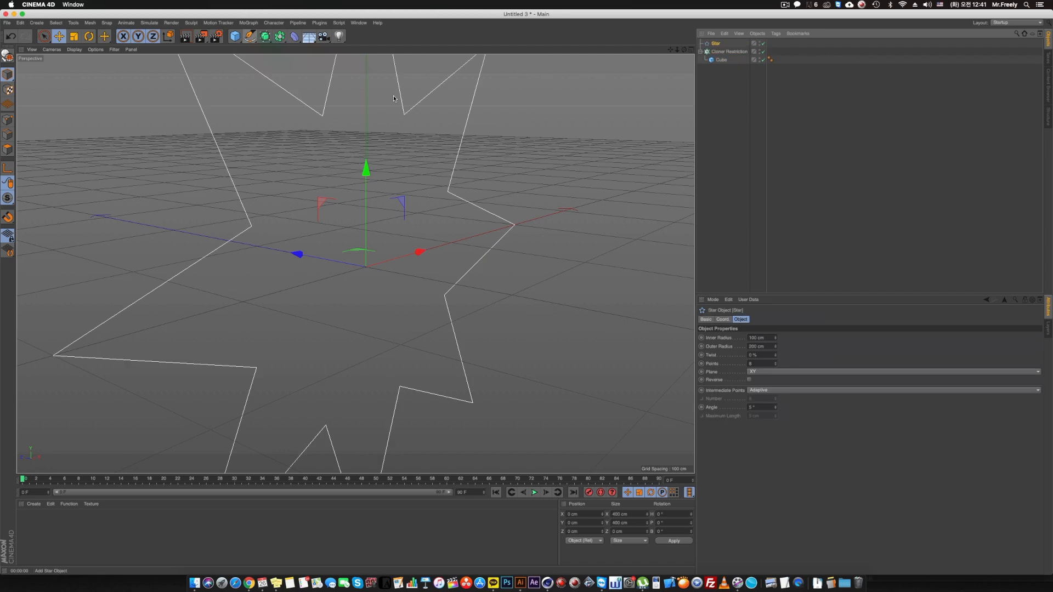
left_click(776, 366)
left_click(776, 367)
left_click(776, 367)
left_click_drag(458, 306, 420, 266, "alt")
Assign the star spline as the Cloner's Object and view the cubes placed along it.
left_click(736, 51)
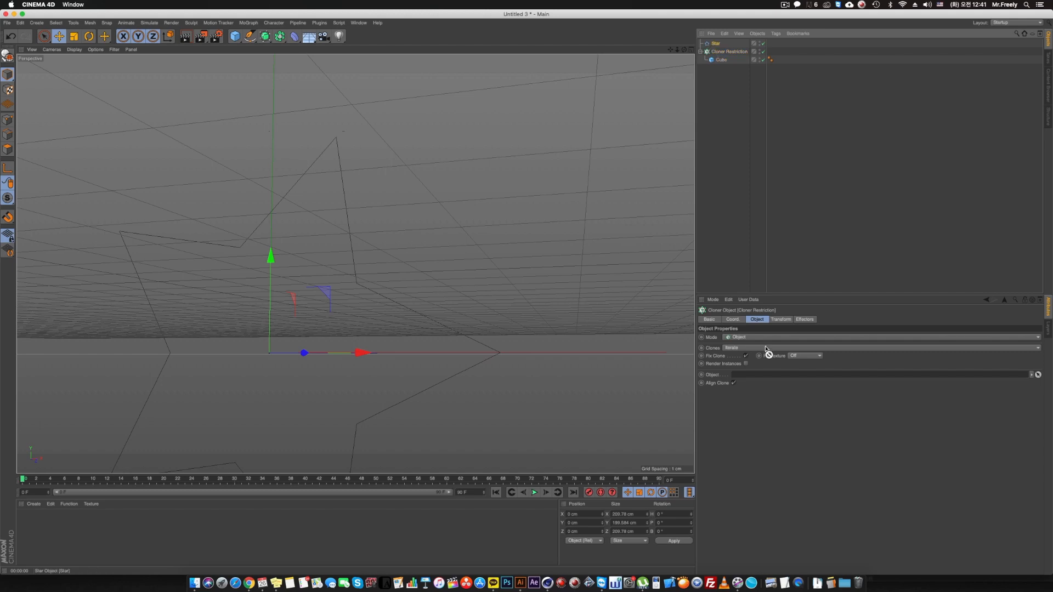
mouse_move(716, 44)
left_mouse_down()
mouse_move(820, 291)
mouse_move(748, 374)
left_mouse_up()
mouse_move(406, 307)
left_mouse_down("alt")
mouse_move(440, 288)
mouse_move(474, 286)
mouse_move(468, 277)
mouse_move(487, 307)
left_mouse_up("alt")
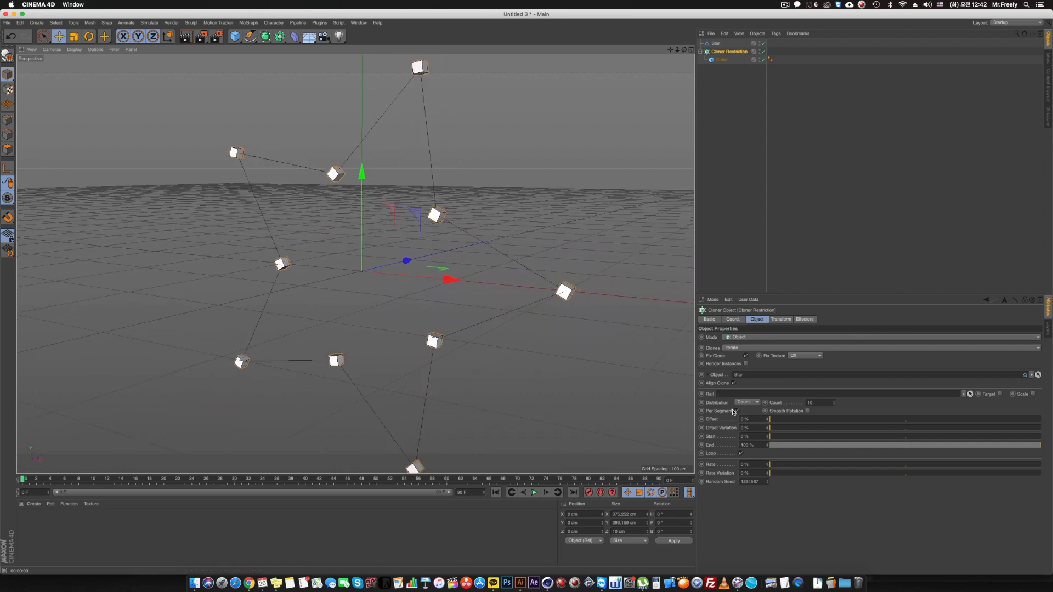
Raise the Cloner's Count to 72 and try Offset and Offset Variation before returning both to 0%.
left_click(745, 403)
mouse_move(833, 403)
left_mouse_down()
mouse_move(833, 365)
mouse_move(839, 422)
mouse_move(767, 426)
mouse_move(842, 420)
left_mouse_up()
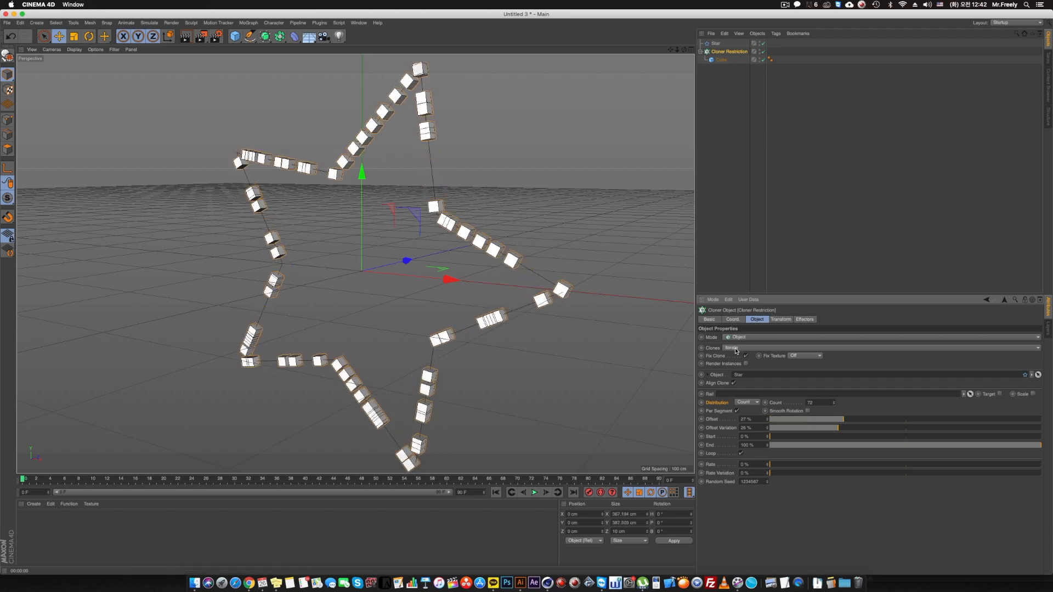
mouse_move(807, 428)
left_mouse_down()
mouse_move(733, 421)
mouse_move(902, 438)
mouse_move(772, 446)
mouse_move(1051, 451)
left_mouse_up()
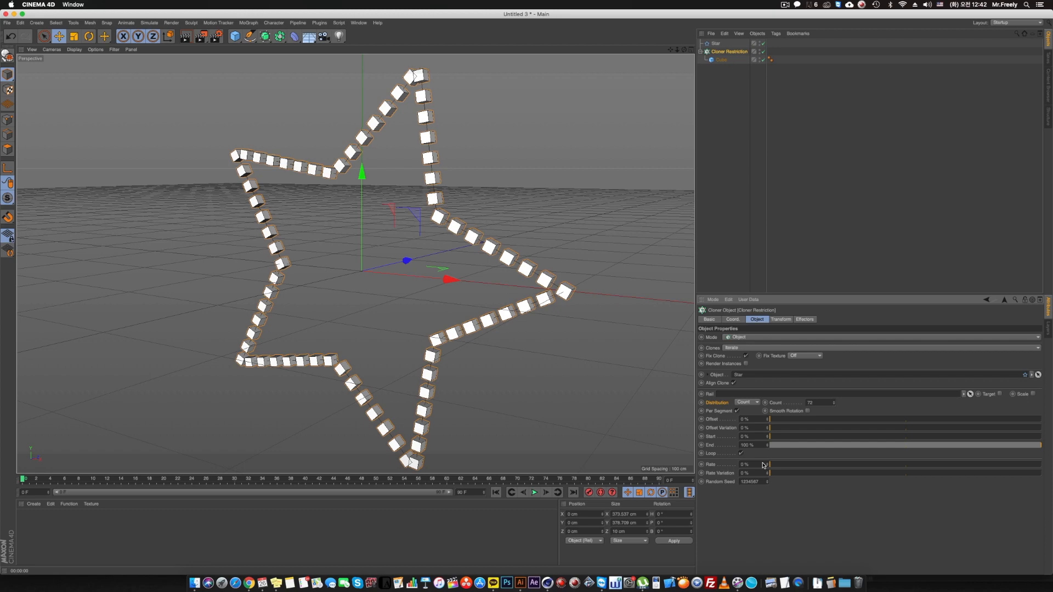
Try the Cloner with Loop disabled, inspect the clones at the star's tip and re-enable Loop.
left_click(741, 453)
mouse_move(775, 437)
left_mouse_down()
mouse_move(1039, 438)
mouse_move(768, 439)
left_mouse_up()
left_click(741, 453)
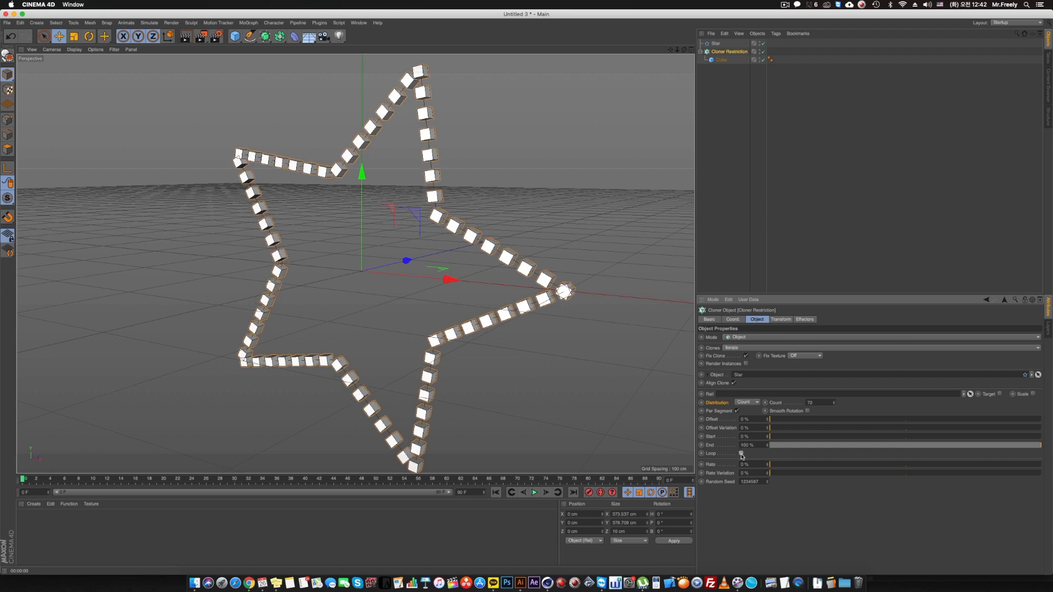
scroll(580, 286, "up", 3)
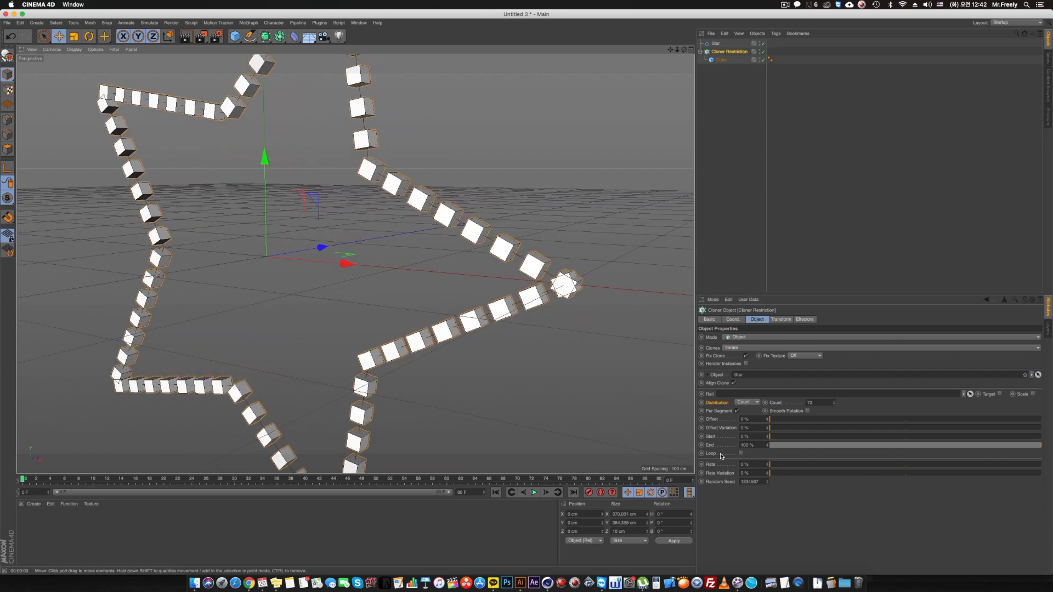
left_click(741, 453)
scroll(454, 332, "down", 1)
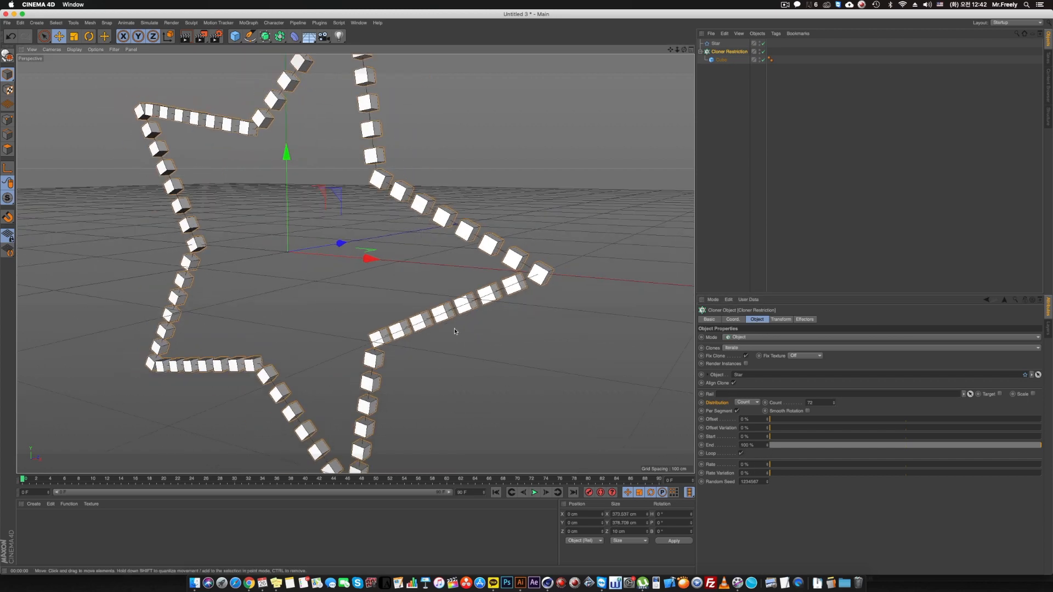
Play the animation with the Cloner's Rate at about 32% and extend the timeline to 300 frames.
left_click_drag(778, 467, 856, 465)
left_click(532, 493)
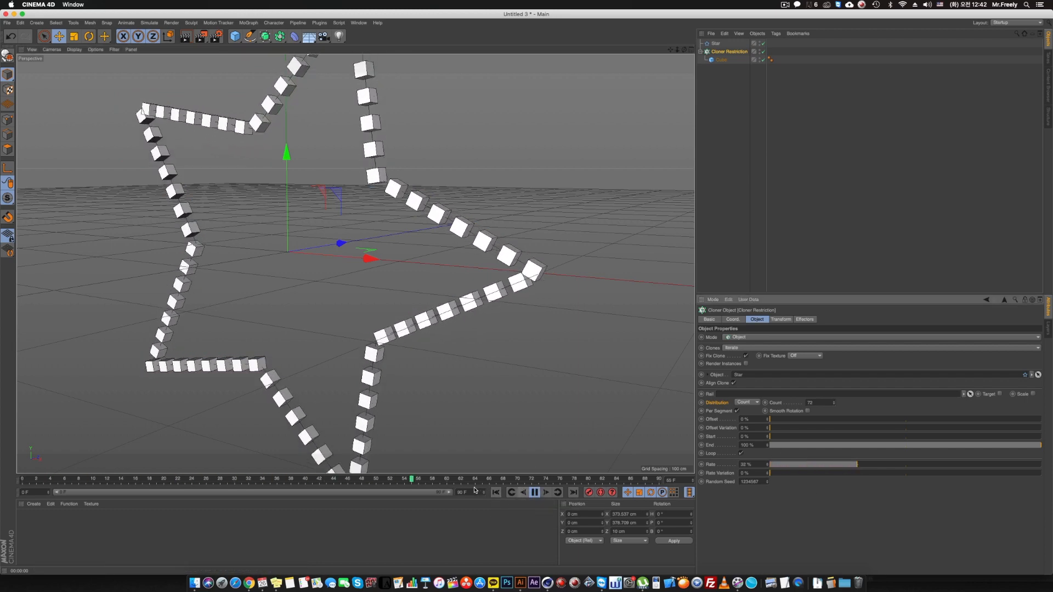
type("300")
key("Return")
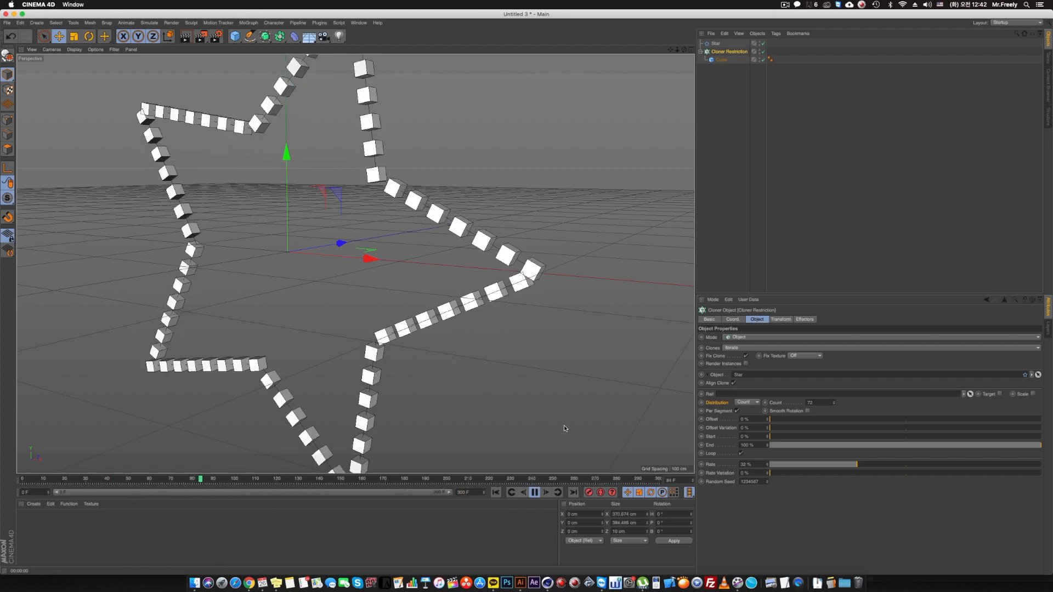
Lower the Cloner's Rate to 6% and try a Rate Variation of about 13% before returning it to 0%.
left_click_drag(807, 475, 783, 475)
mouse_move(857, 464)
left_mouse_down()
mouse_move(901, 465)
mouse_move(849, 465)
left_mouse_up()
left_click_drag(778, 465, 770, 474)
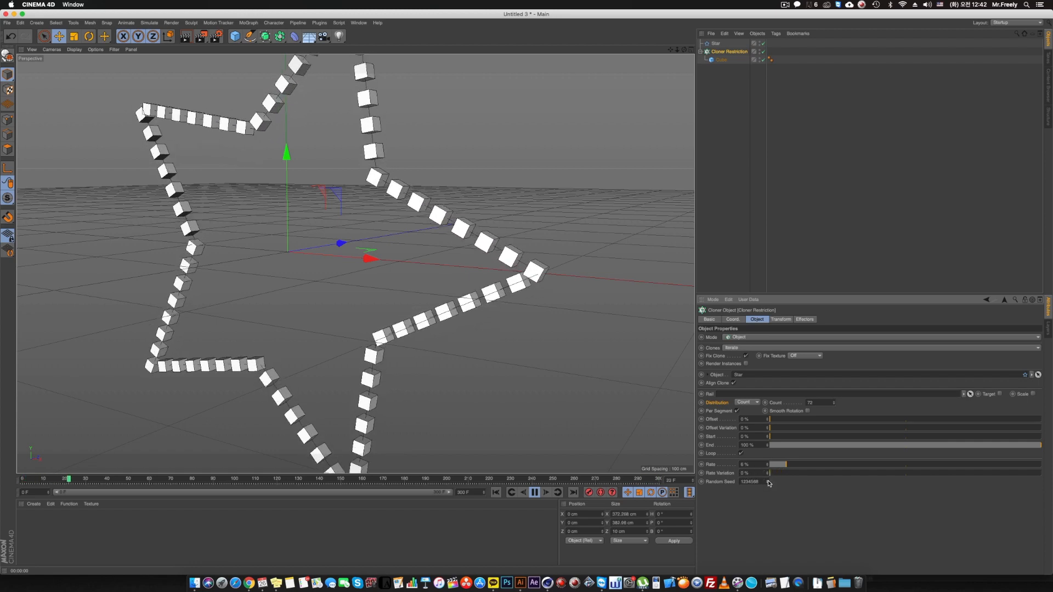
left_click(805, 474)
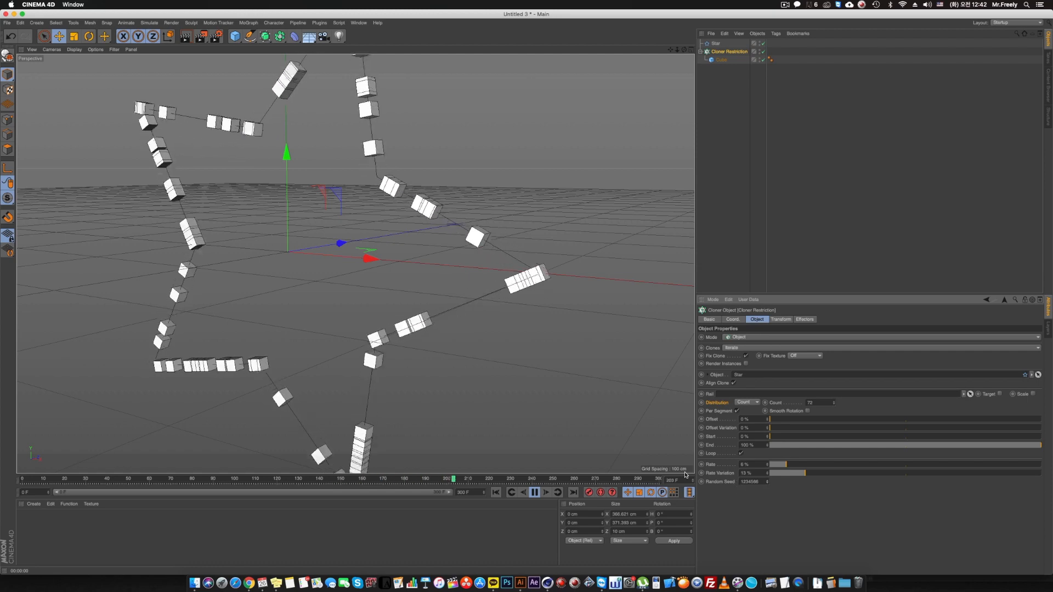
left_click_drag(784, 473, 682, 476)
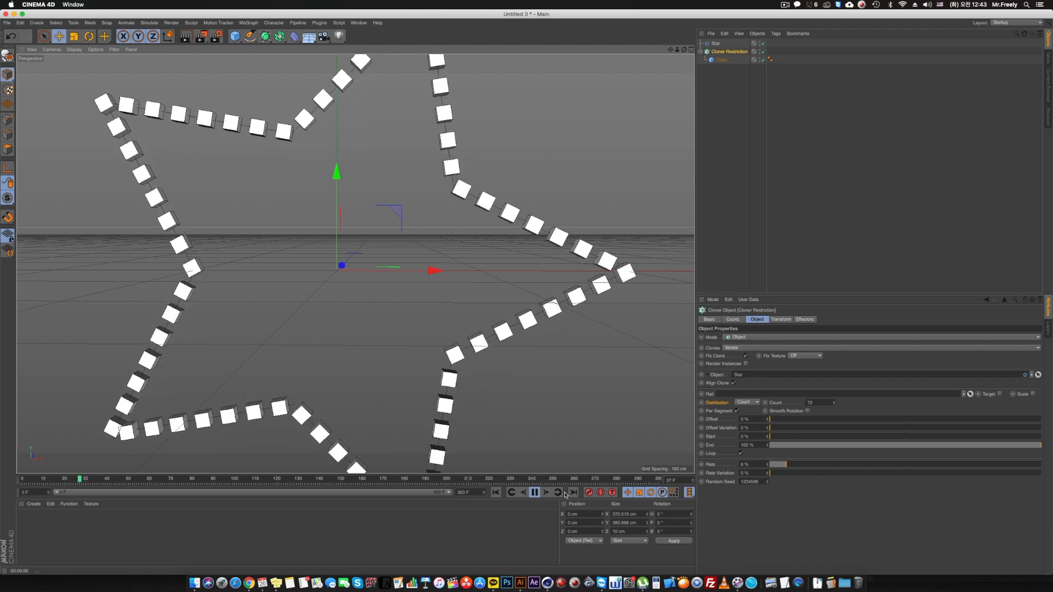
Stop playback and try the Step distribution along the star with a step of about 39 cm.
left_click(751, 402)
left_click(750, 419)
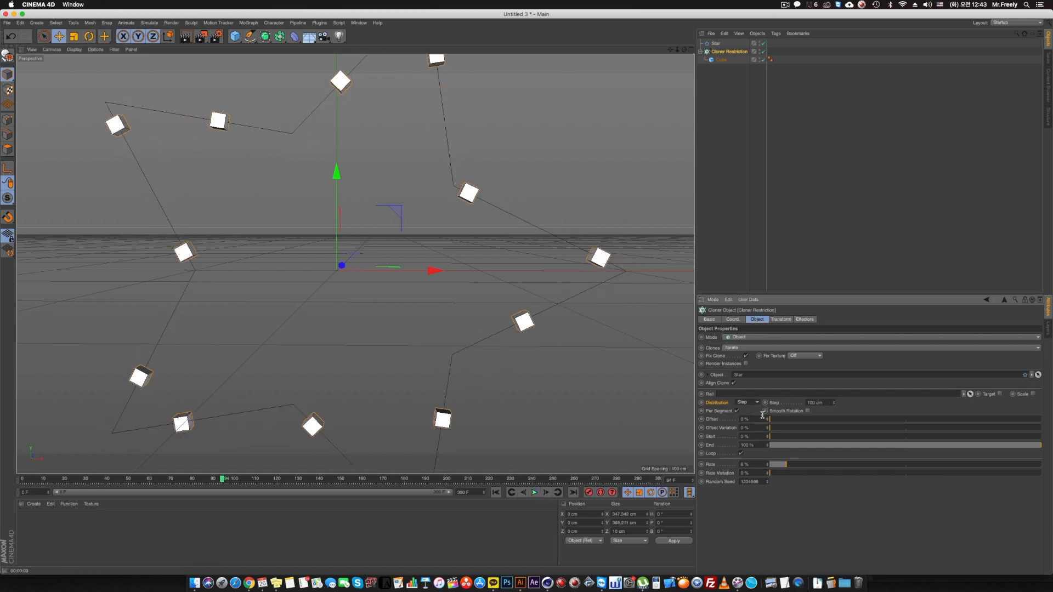
left_click_drag(834, 404, 834, 444)
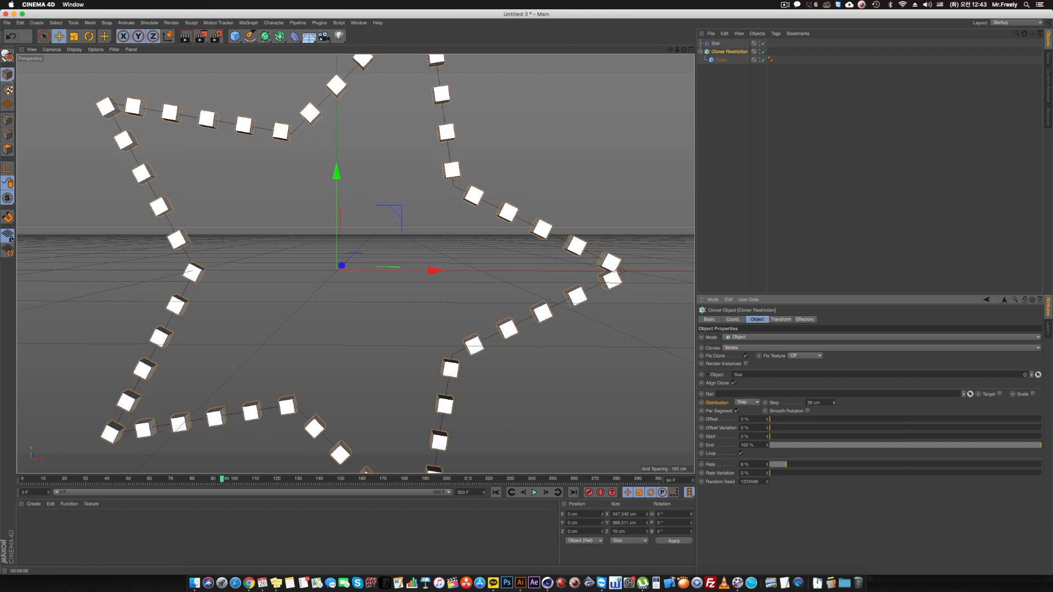
Switch the Cloner's Distribution to Even and lower the Count to 64.
left_click(744, 406)
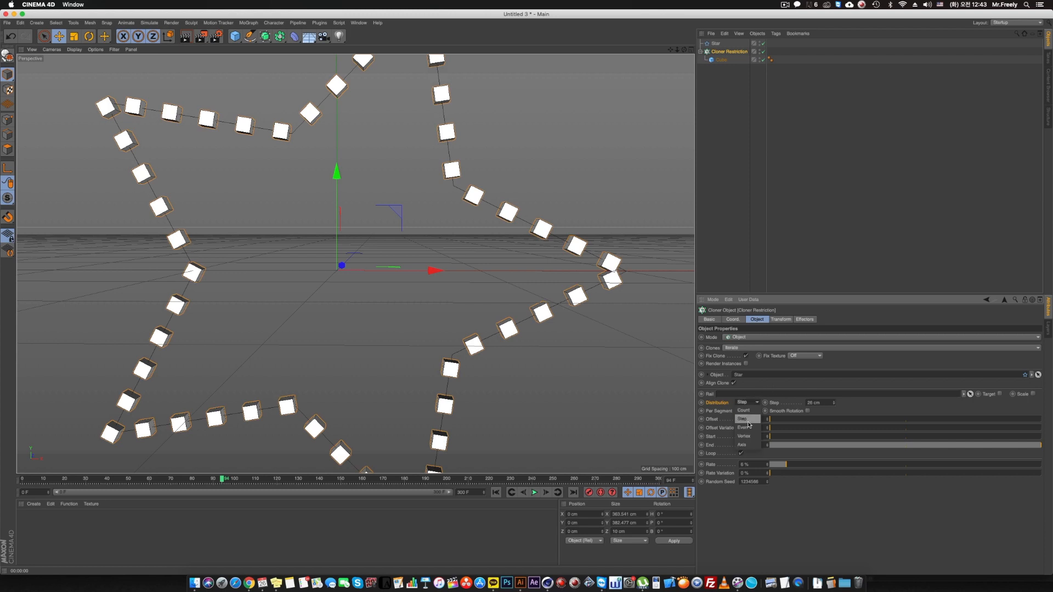
left_click(751, 427)
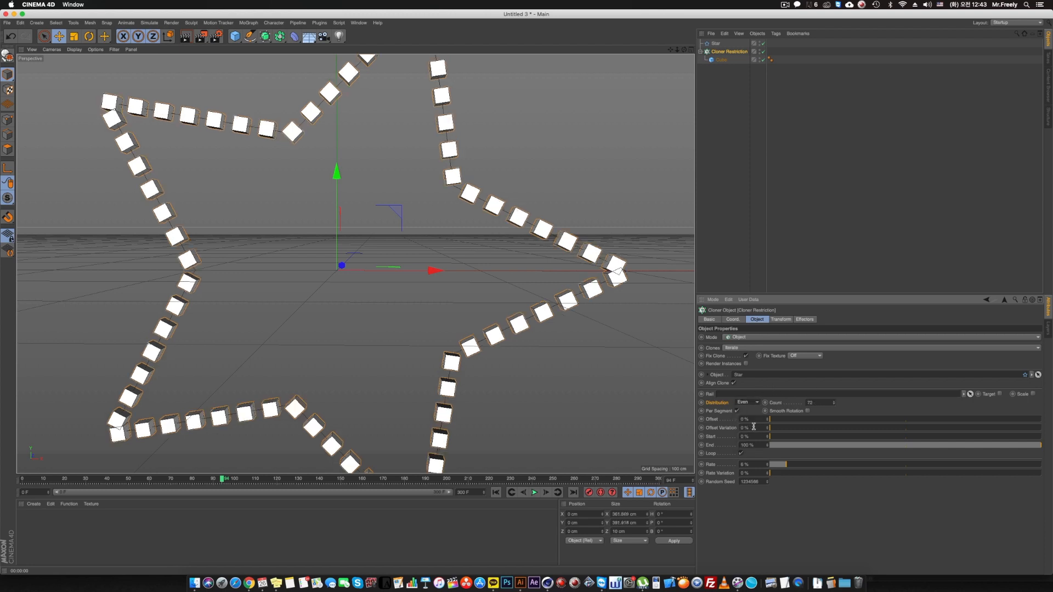
mouse_move(834, 404)
left_mouse_down()
mouse_move(835, 433)
mouse_move(835, 408)
left_mouse_up()
Try the Vertex and Axis distributions for the clones on the star spline.
left_click(745, 402)
left_click(746, 442)
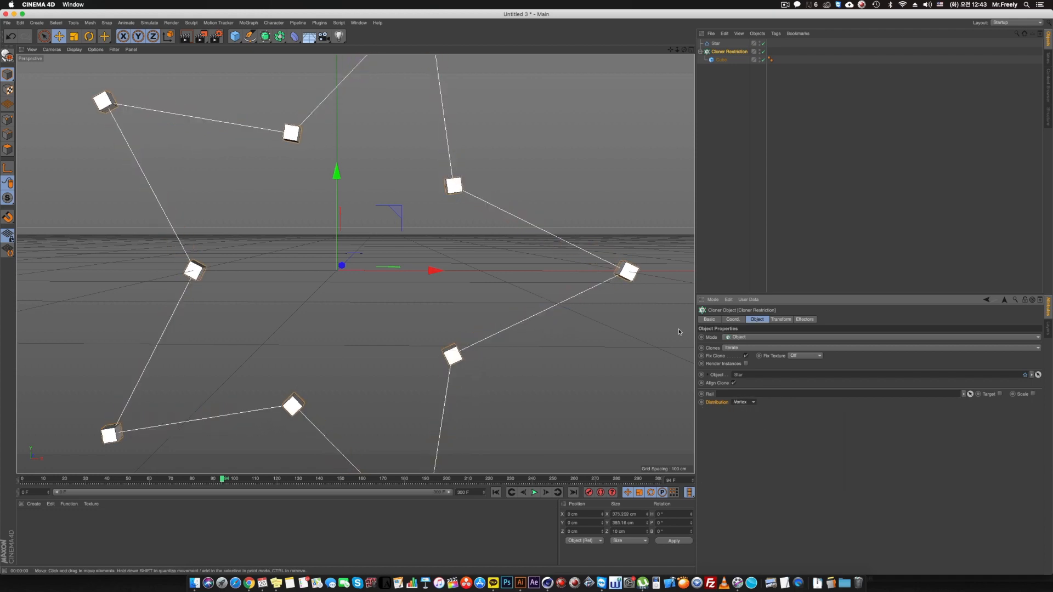
left_click(751, 403)
left_click(749, 449)
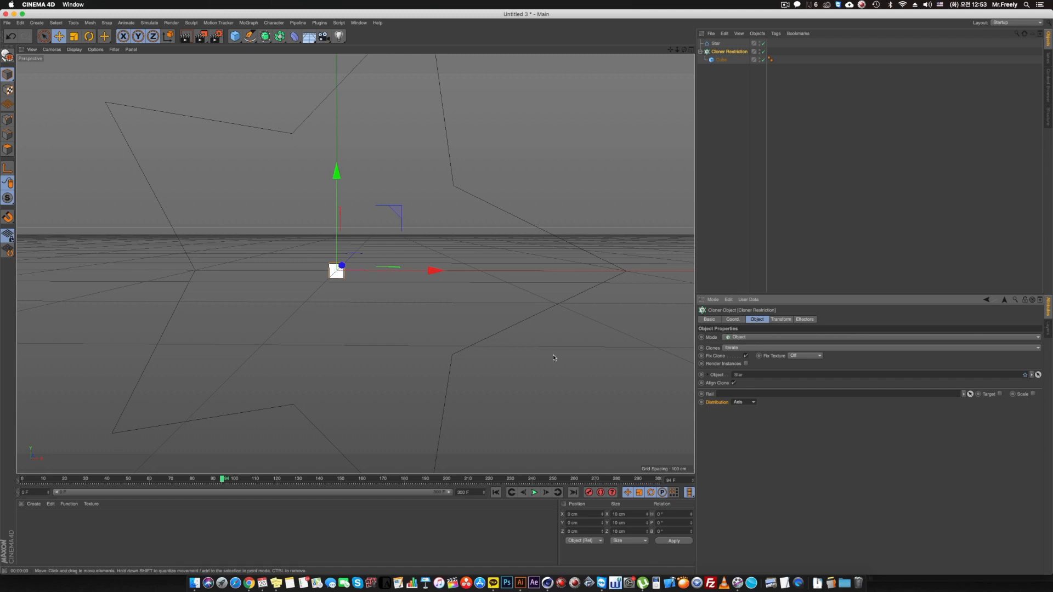
Set the Cloner's Distribution back to Count and reframe the star of cubes.
left_click(746, 402)
left_click(744, 411)
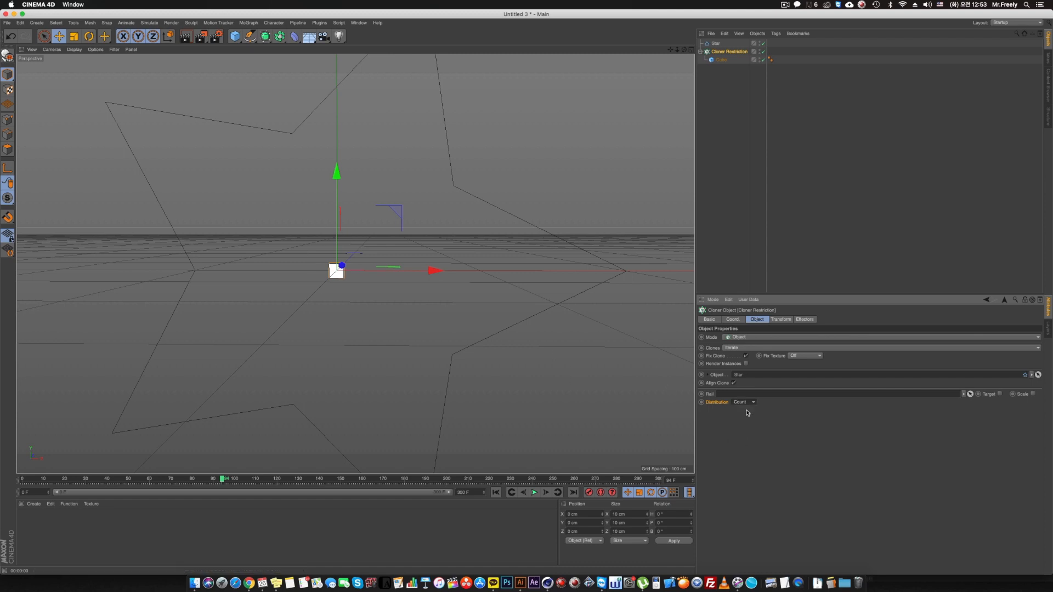
middle_click_drag(533, 340, 562, 333, "alt")
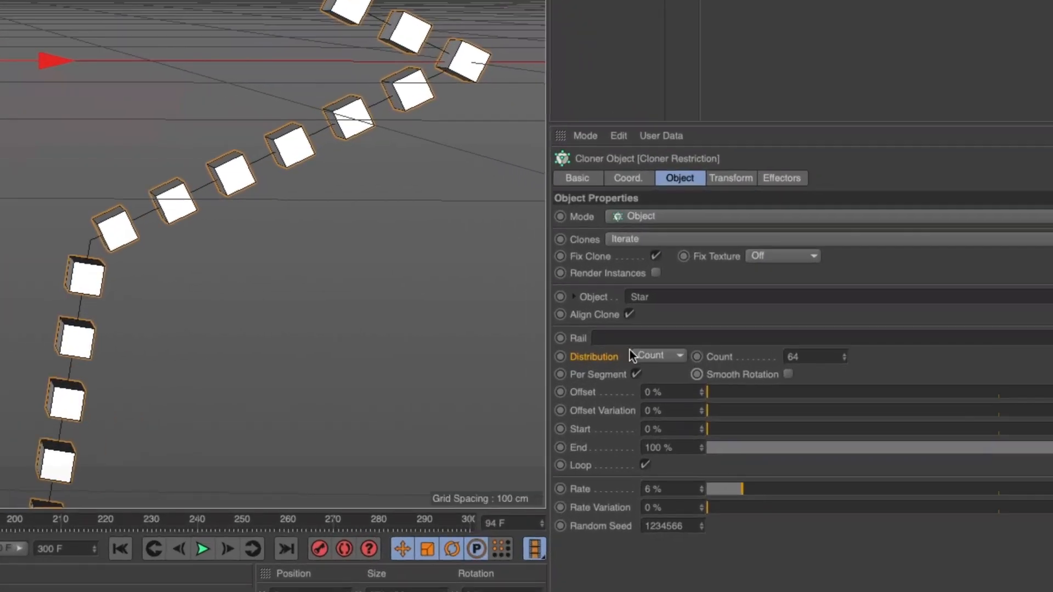
Duplicate the star spline and move the copy about 170 cm along negative Z for use as a rail.
left_click(710, 395)
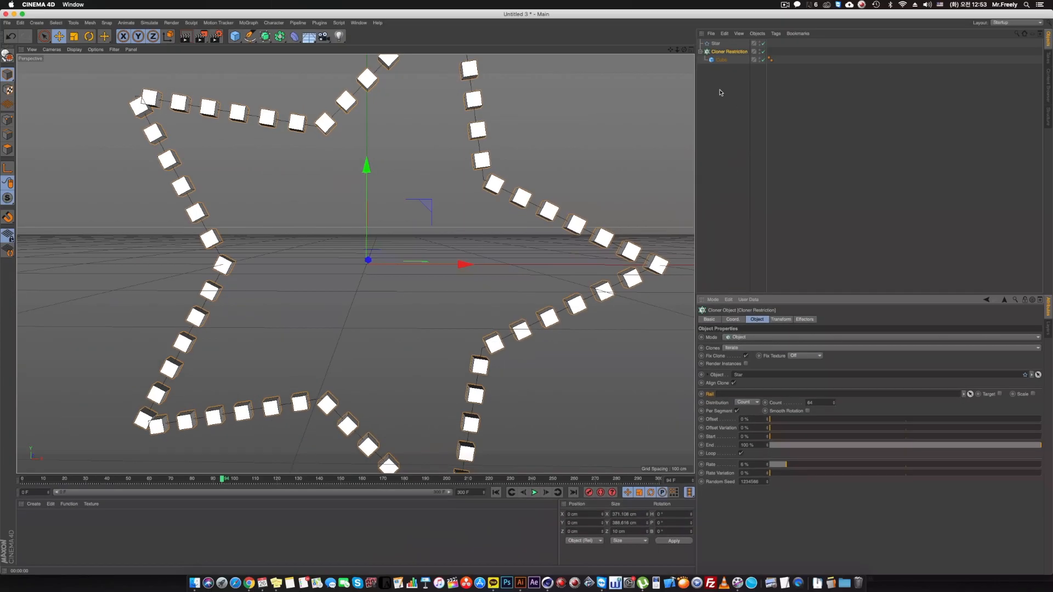
left_click_drag(715, 43, 719, 134, "ctrl")
left_click_drag(572, 134, 486, 170, "alt")
left_click_drag(400, 233, 300, 301)
scroll(349, 262, "down", 5)
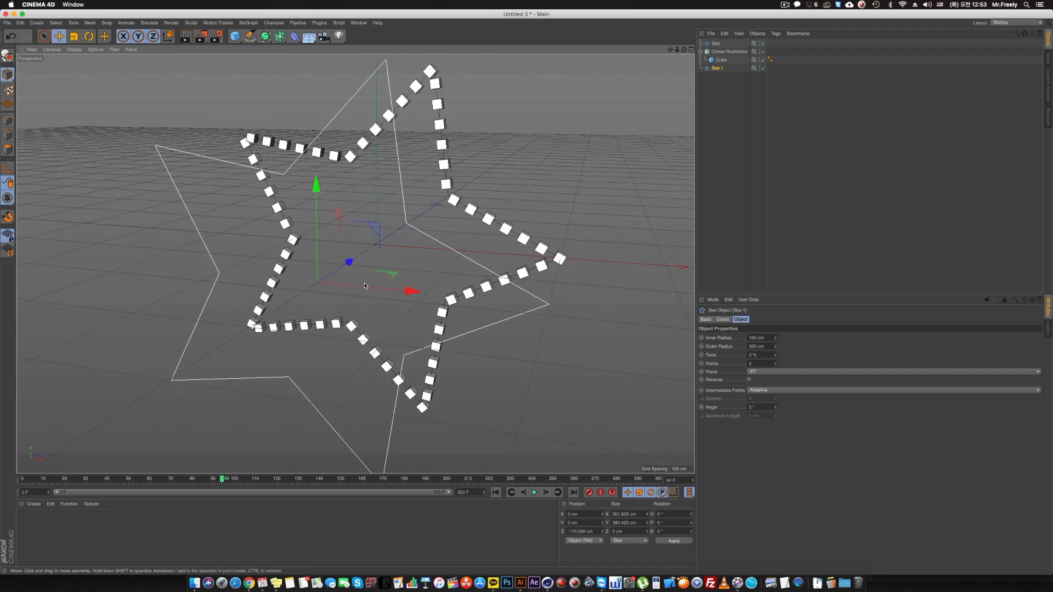
Assign the copied star as the Cloner's Rail and enable its Target and Scale options.
left_click(728, 52)
left_click_drag(717, 69, 765, 393)
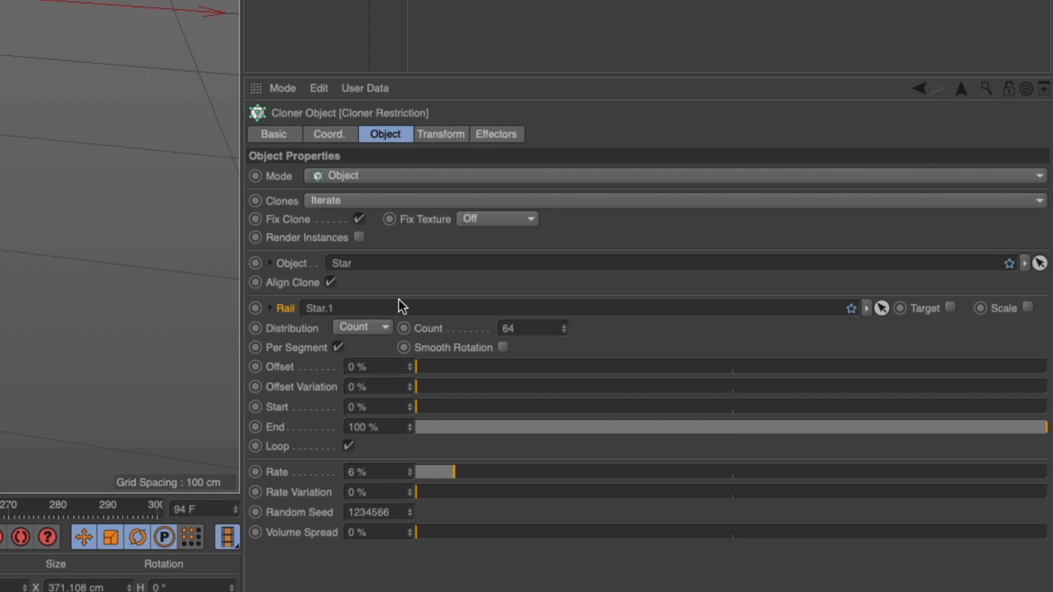
left_click(1027, 307)
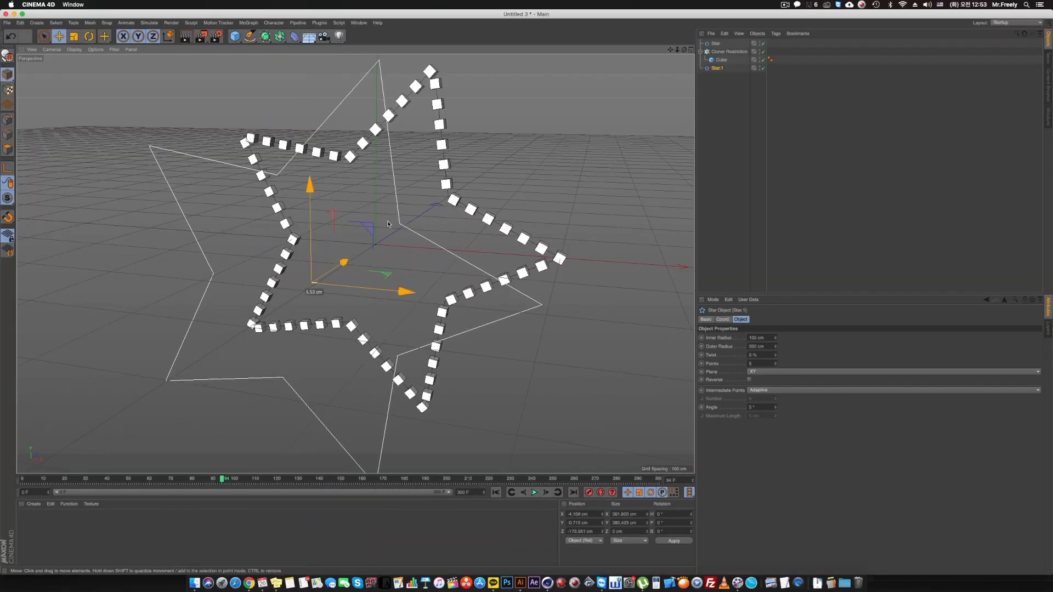
Move the rail star around, then farther from the cloned star along negative Z, checking how the clones react.
left_click_drag(401, 238, 351, 248)
left_click_drag(417, 222, 489, 208)
left_click_drag(395, 249, 351, 275, "alt")
scroll(351, 275, "down", 5)
middle_click_drag(352, 275, 259, 283, "alt")
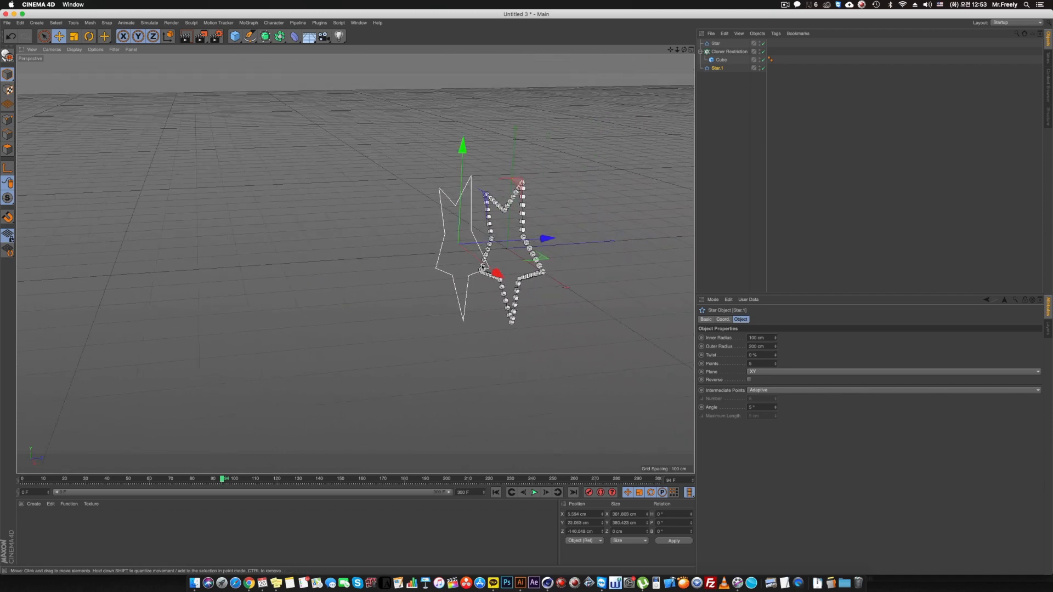
left_click_drag(545, 238, 436, 255)
left_click_drag(313, 251, 378, 239, "alt")
Try scaling the rail star to see its effect on the clones, dismissing the save dialog.
scroll(349, 238, "up", 10)
left_click(75, 37)
left_click_drag(472, 334, 458, 179)
key("super+s")
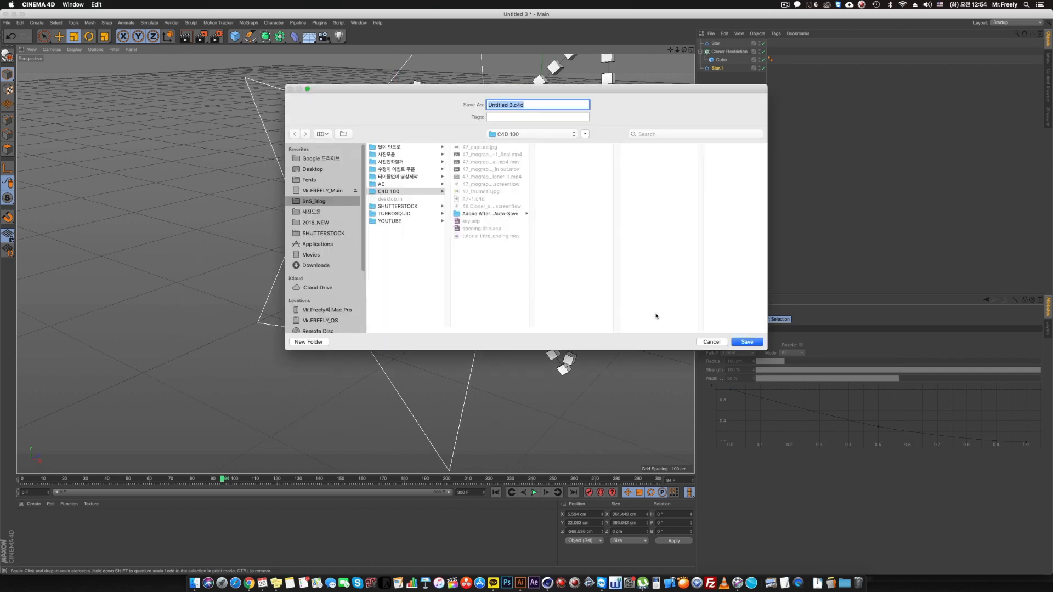
left_click(710, 344)
Switch to the Move tool, select the Cloner and examine the clones' orientation towards the rail star.
left_click(60, 37)
scroll(450, 192, "down", 2)
middle_click_drag(449, 192, 373, 216, "alt")
left_click(728, 52)
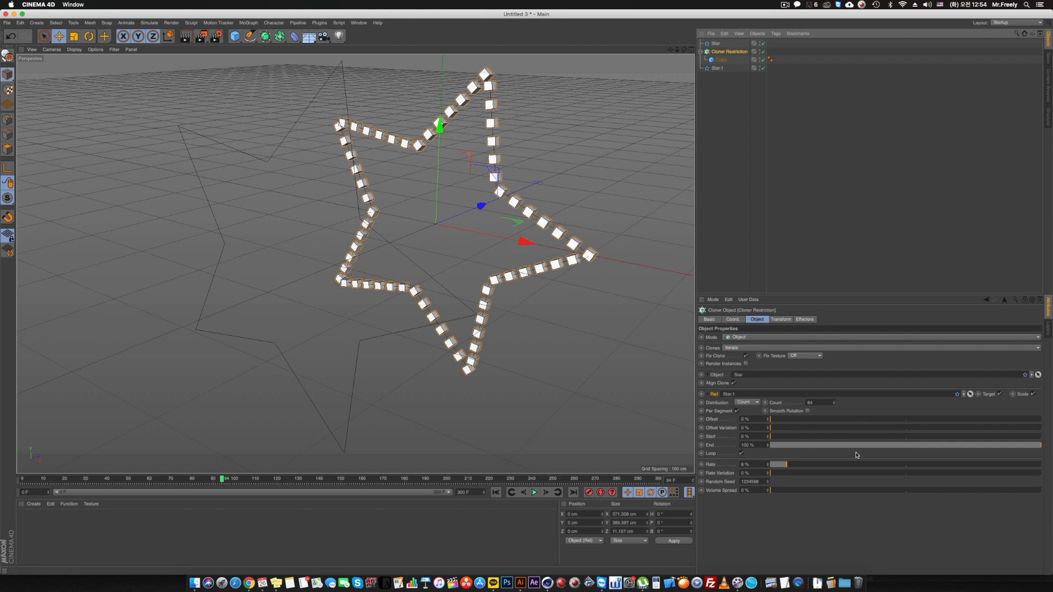
mouse_move(555, 331)
left_mouse_down("alt")
mouse_move(478, 347)
mouse_move(298, 259)
mouse_move(454, 250)
mouse_move(396, 259)
left_mouse_up("alt")
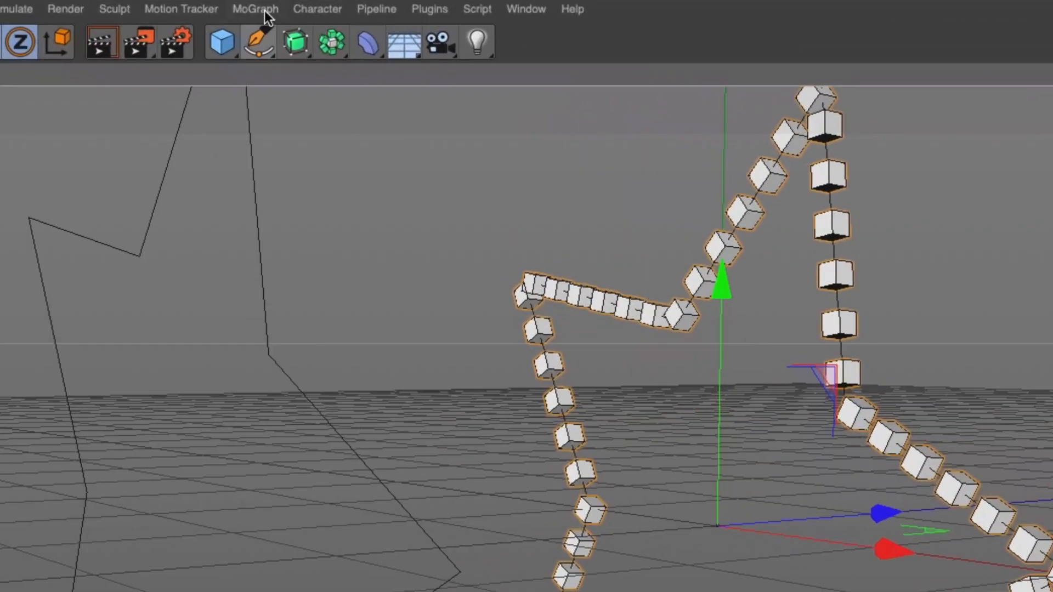
Browse the MoGraph effectors available for the Cloner.
left_click(252, 23)
mouse_move(296, 34)
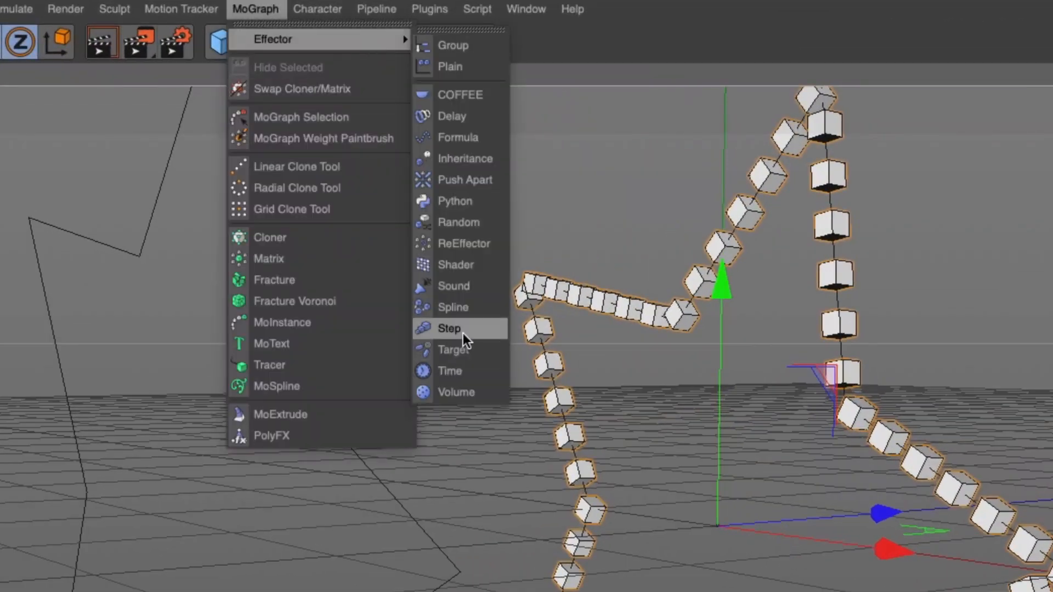